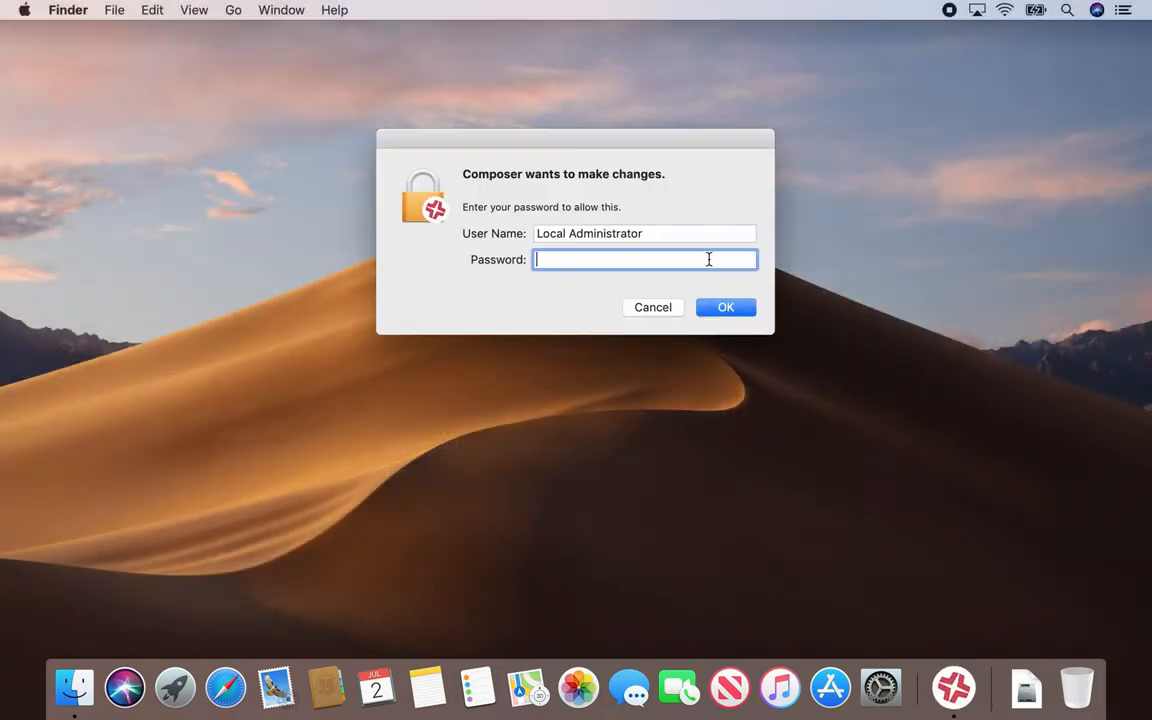
Authenticate Composer with the administrator password and dismiss the package-method chooser.
text(••••••••••)
key(Return)
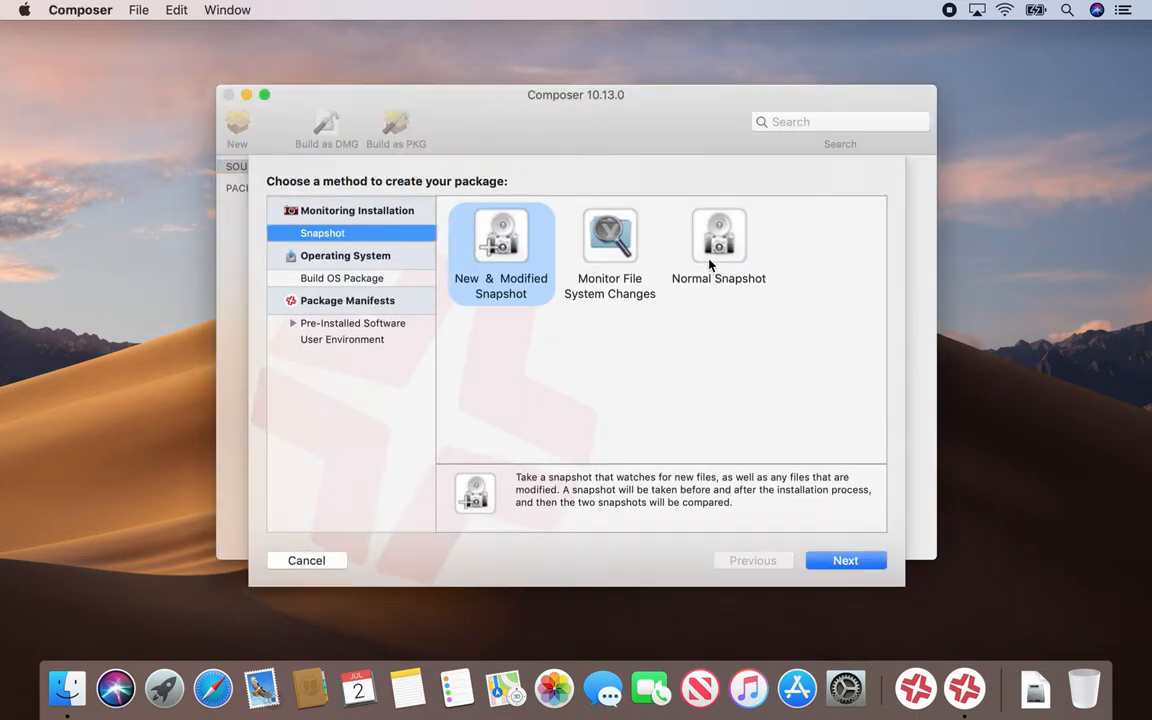
click(305, 561)
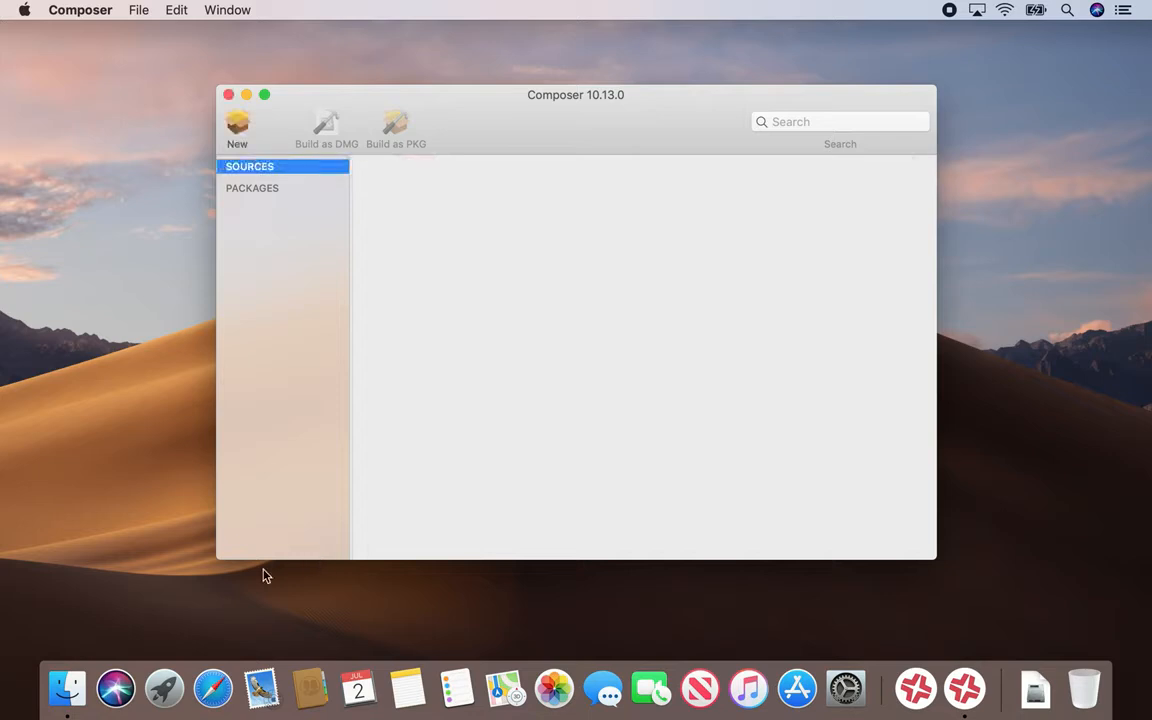
Add Firefox from the Applications folder as a new Composer source.
click(68, 688)
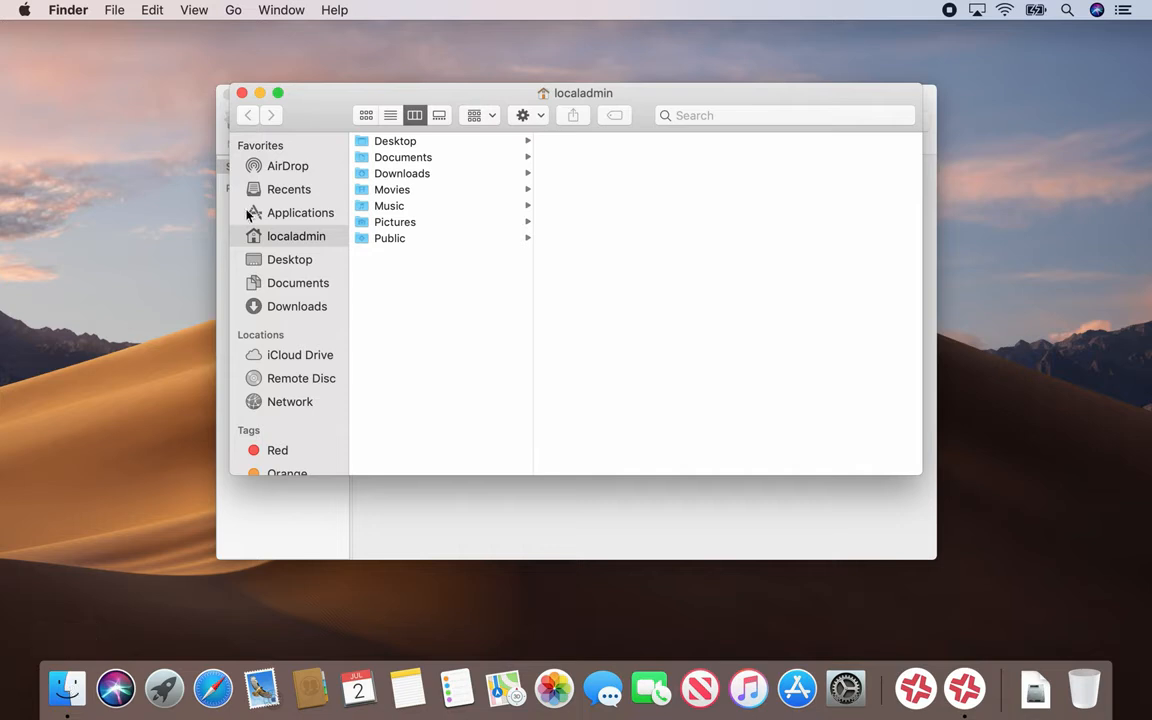
click(305, 215)
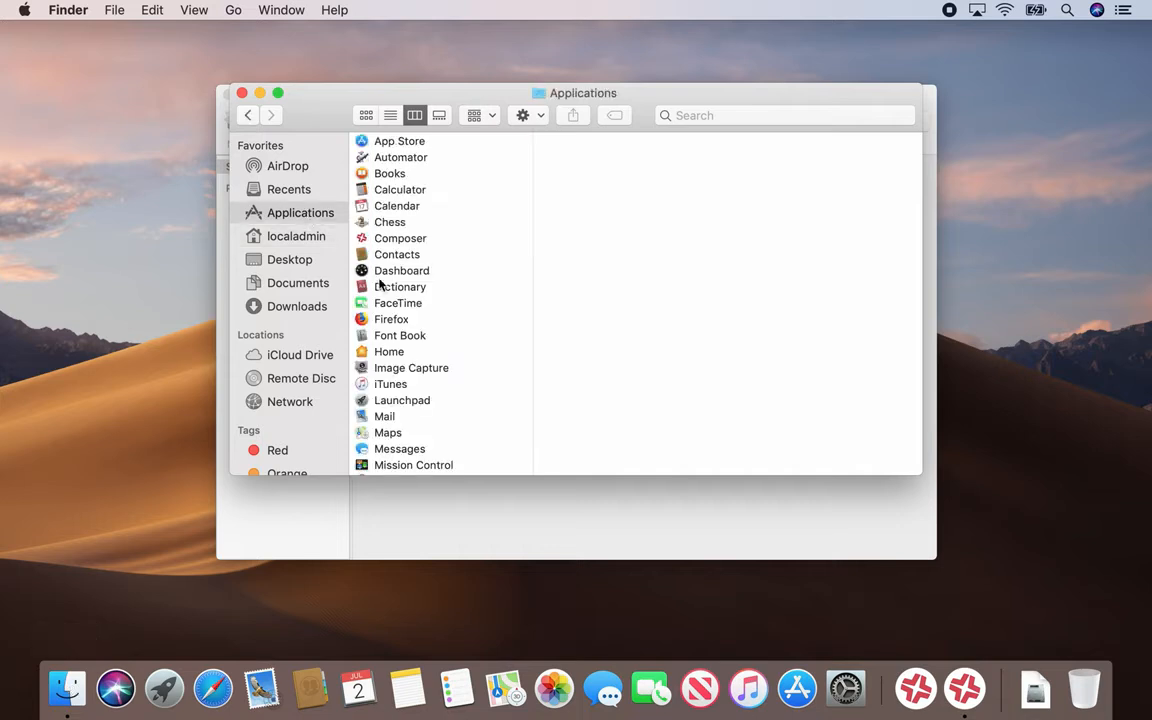
click(395, 319)
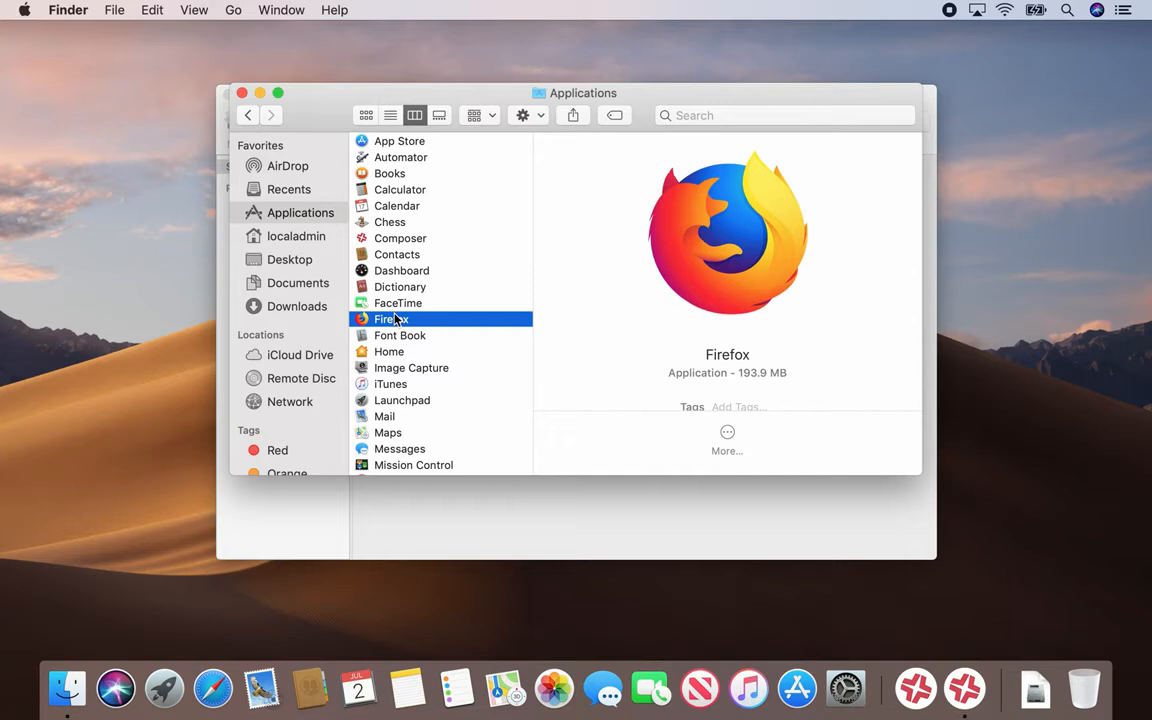
drag(335, 107, 587, 164)
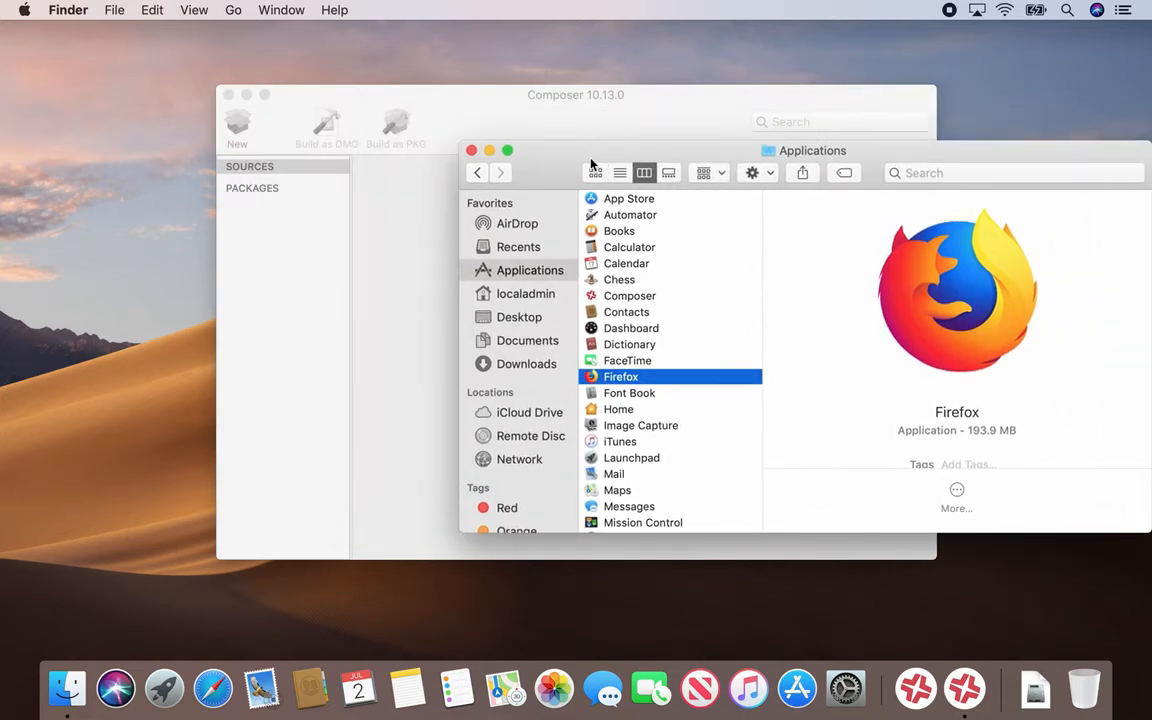
drag(608, 377, 294, 221)
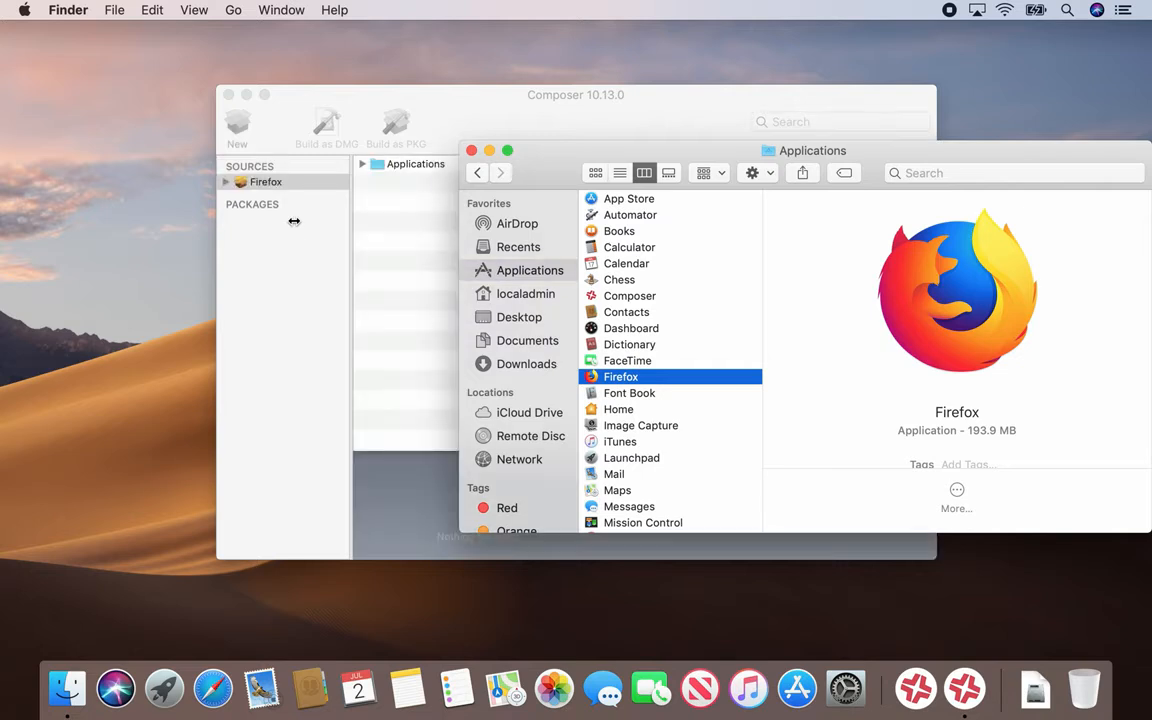
Rename the Firefox source to Firefox-67.0.4.
click(294, 222)
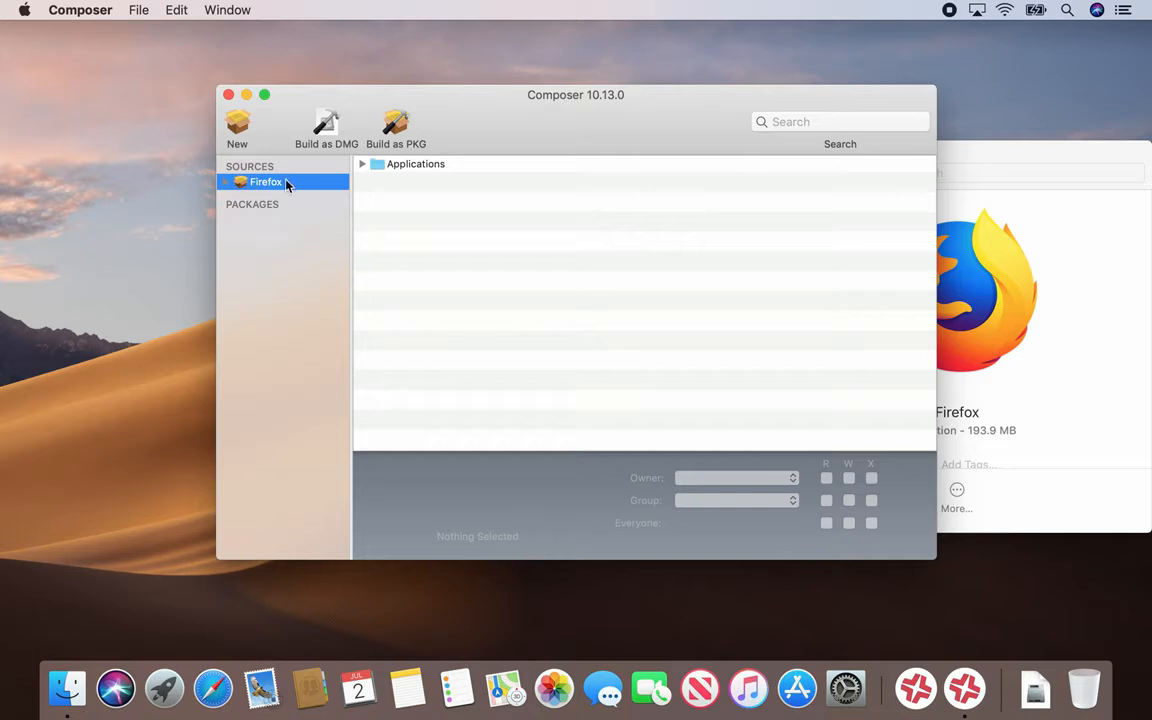
click(286, 184)
text(-67.0.4)
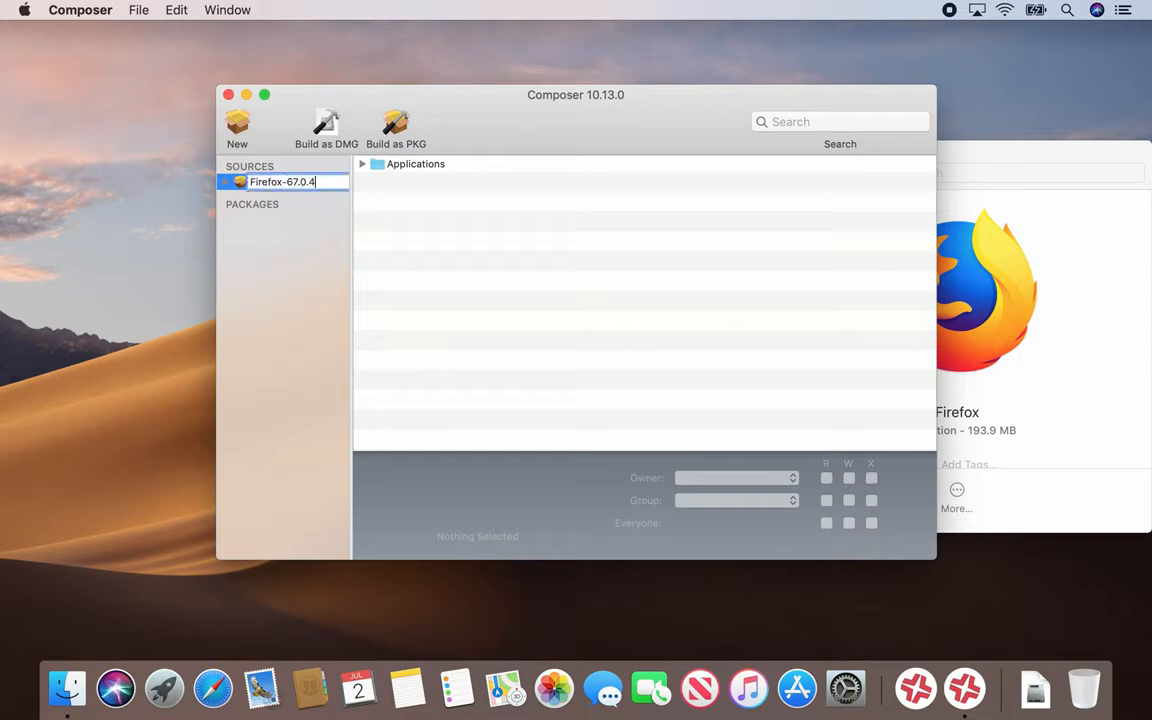
key(Return)
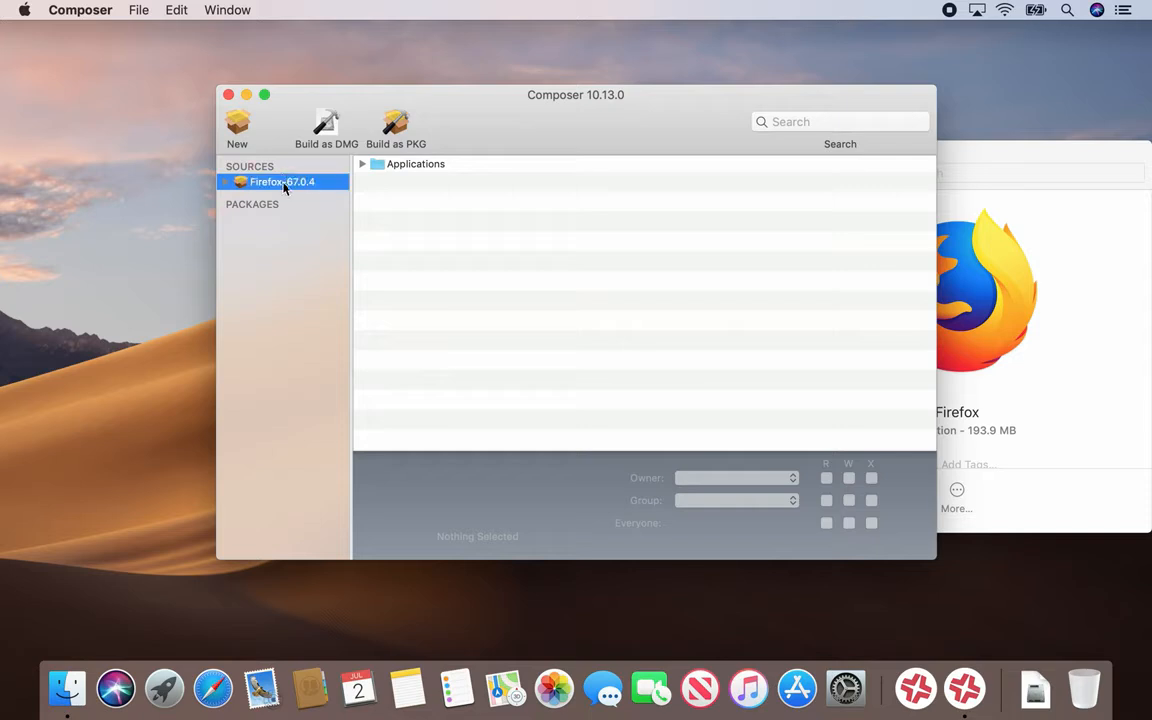
Expand the source's Applications folder and apply its permissions to Applications and all enclosed items.
click(362, 164)
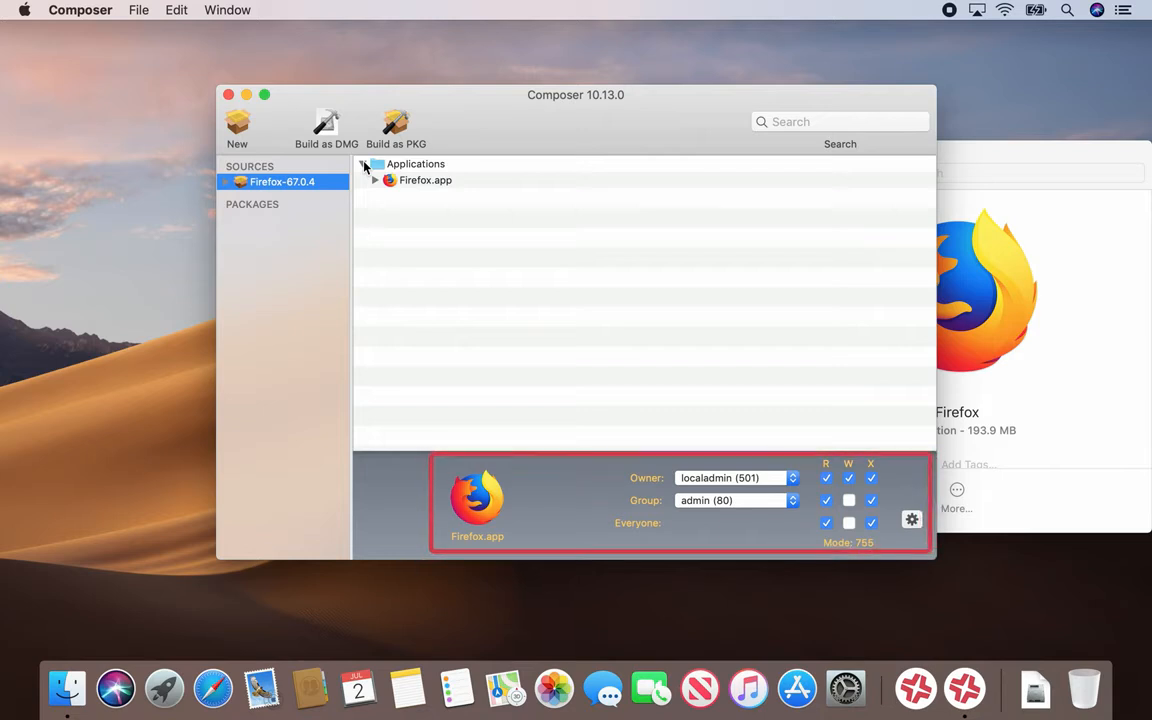
click(475, 186)
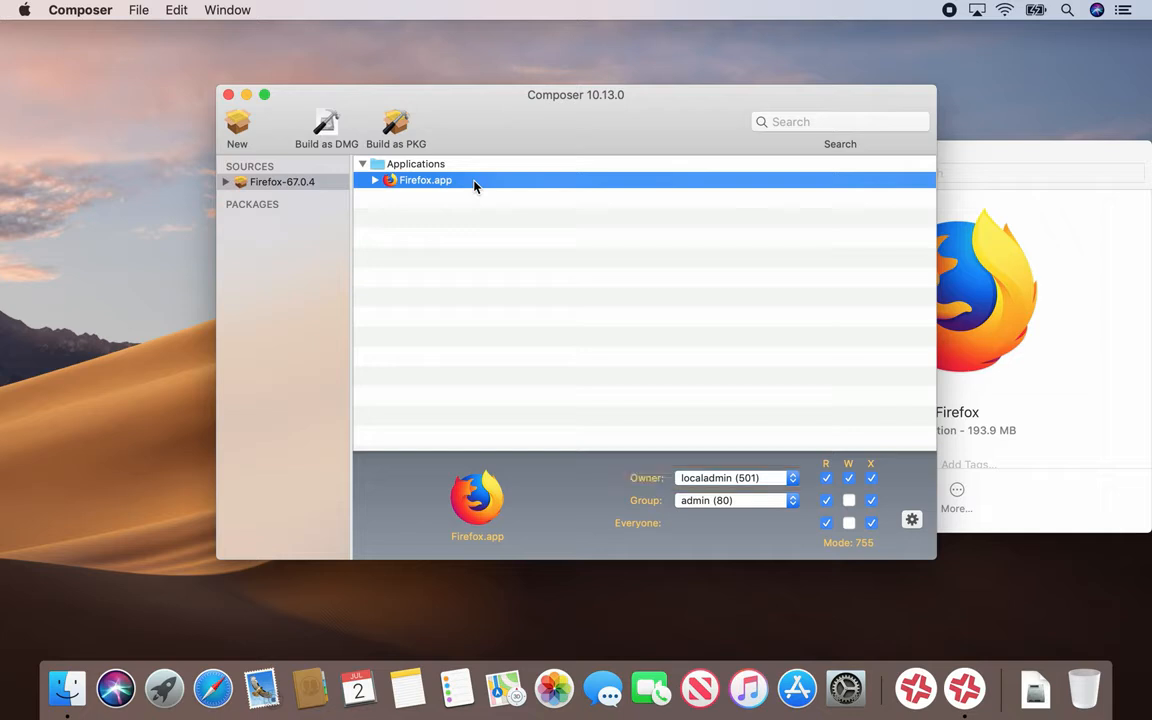
click(461, 166)
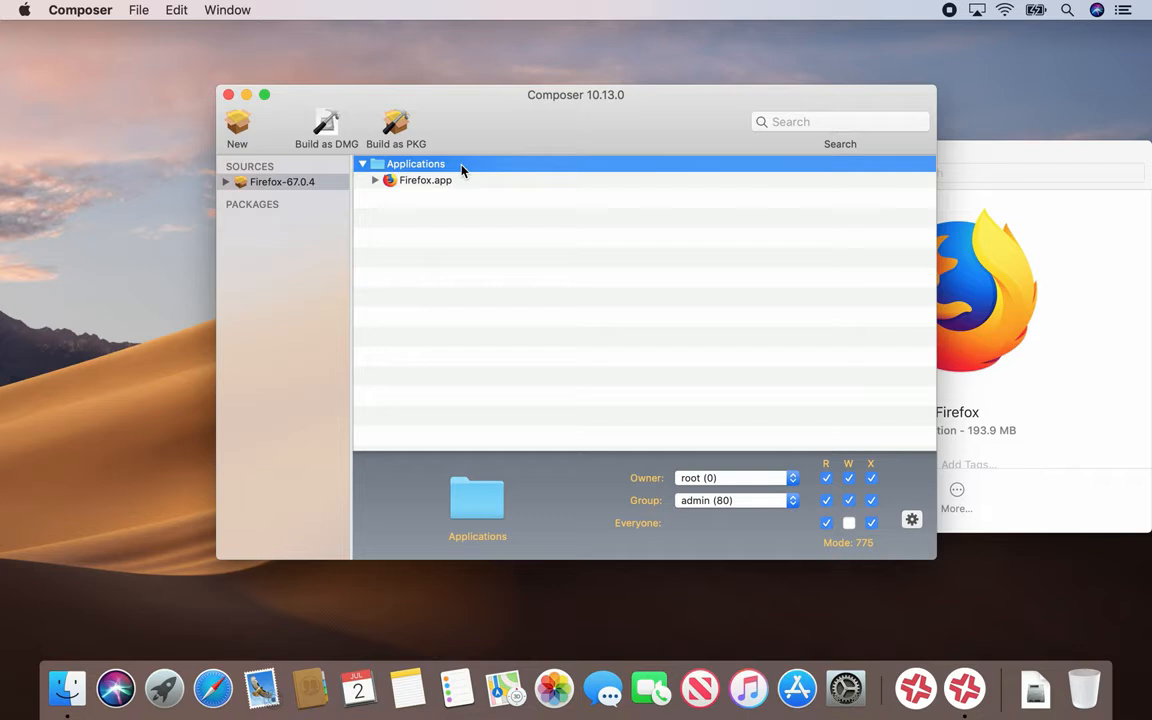
click(911, 519)
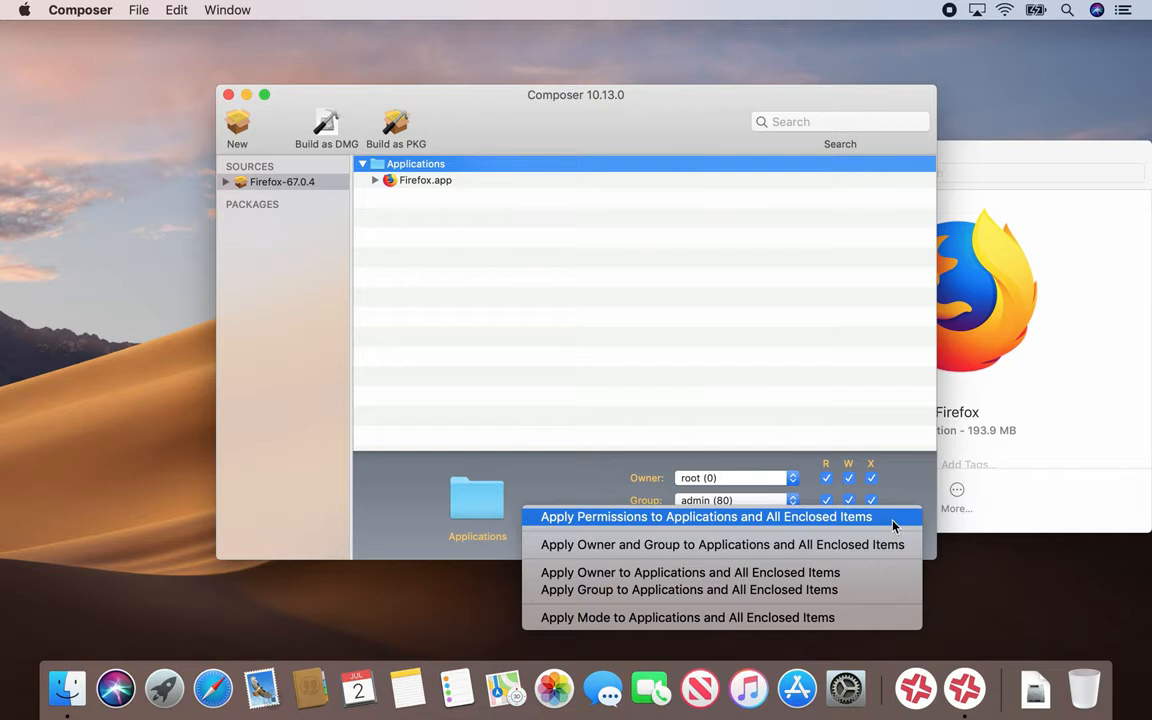
click(893, 525)
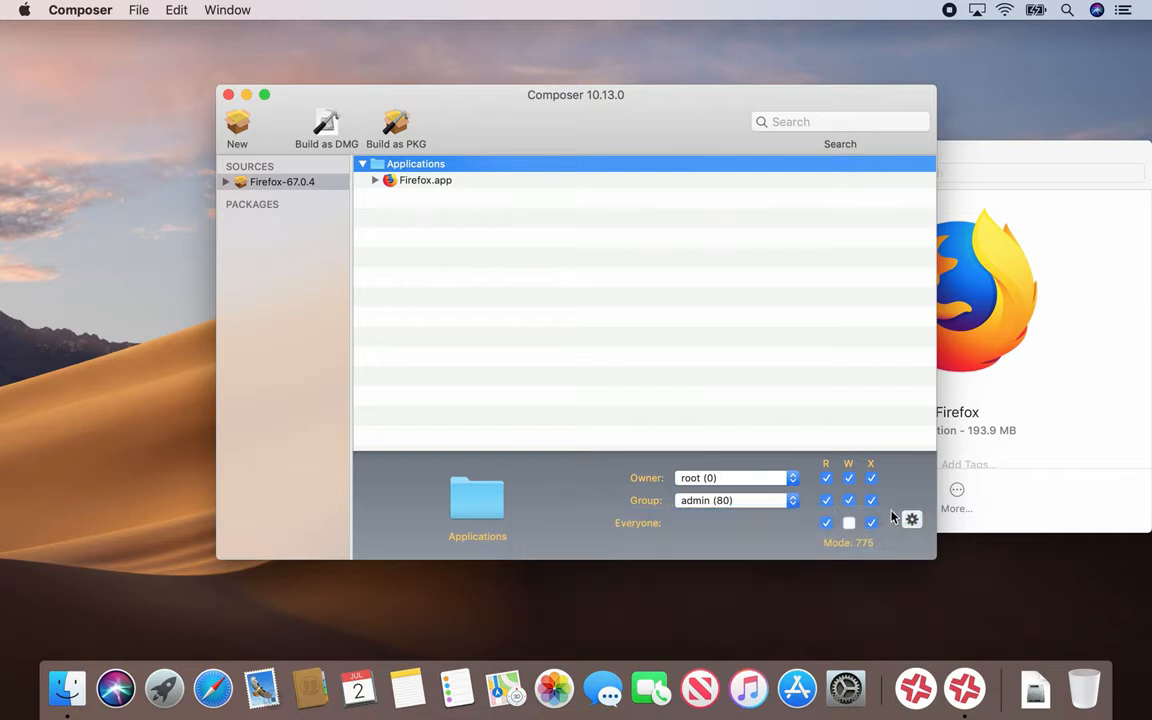
Close the Finder window and launch Xcode.
click(480, 185)
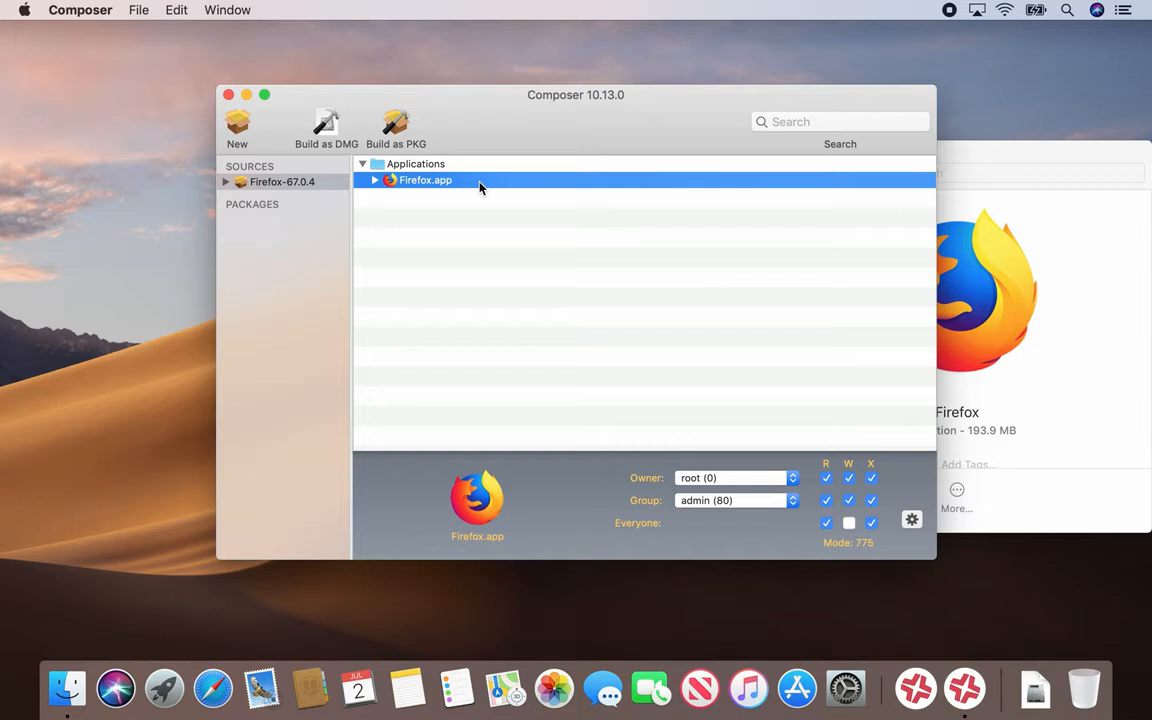
click(998, 150)
key(super+w)
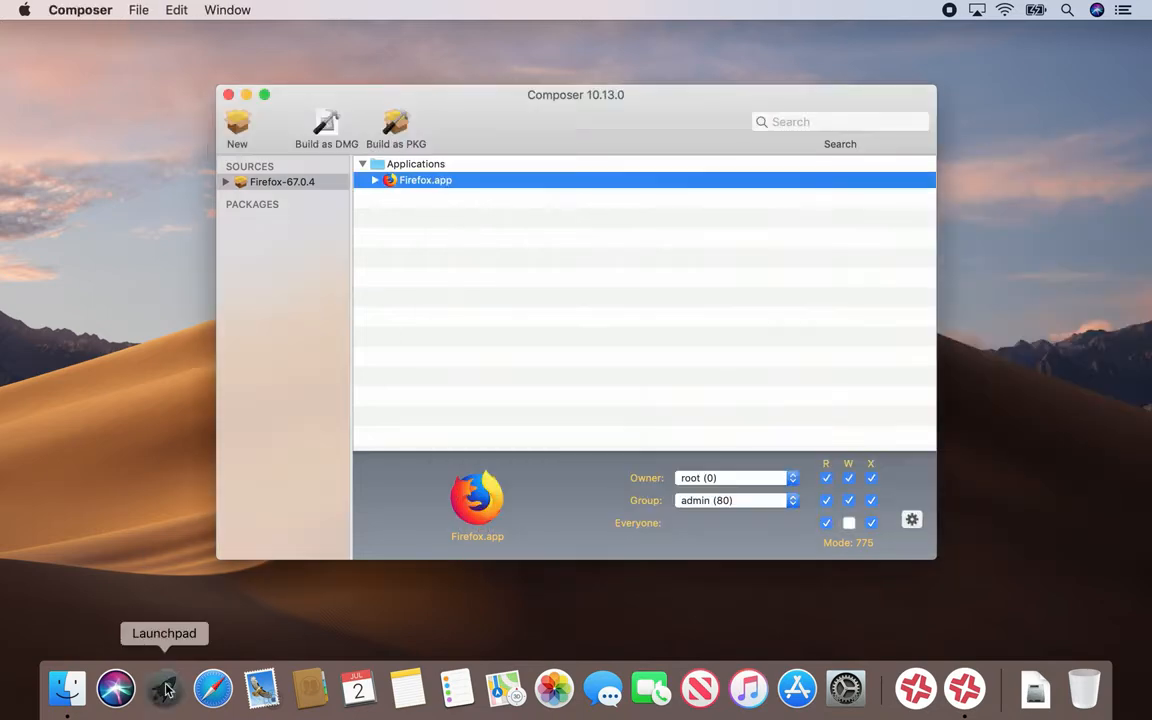
click(166, 688)
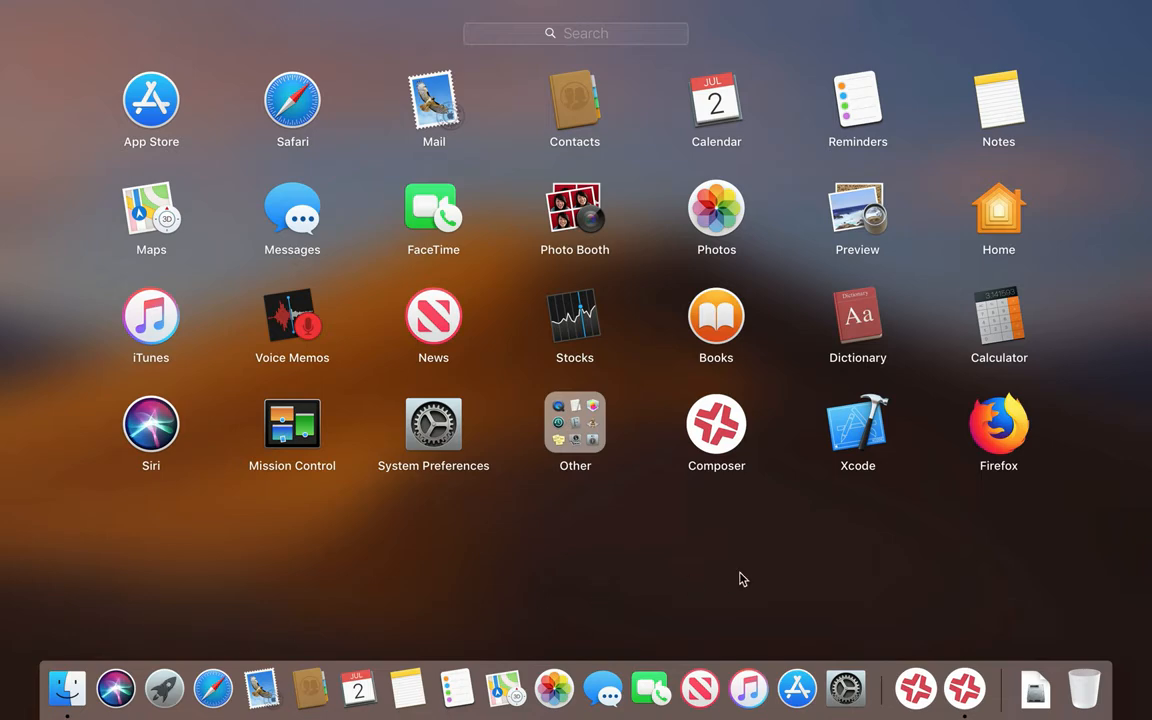
click(862, 428)
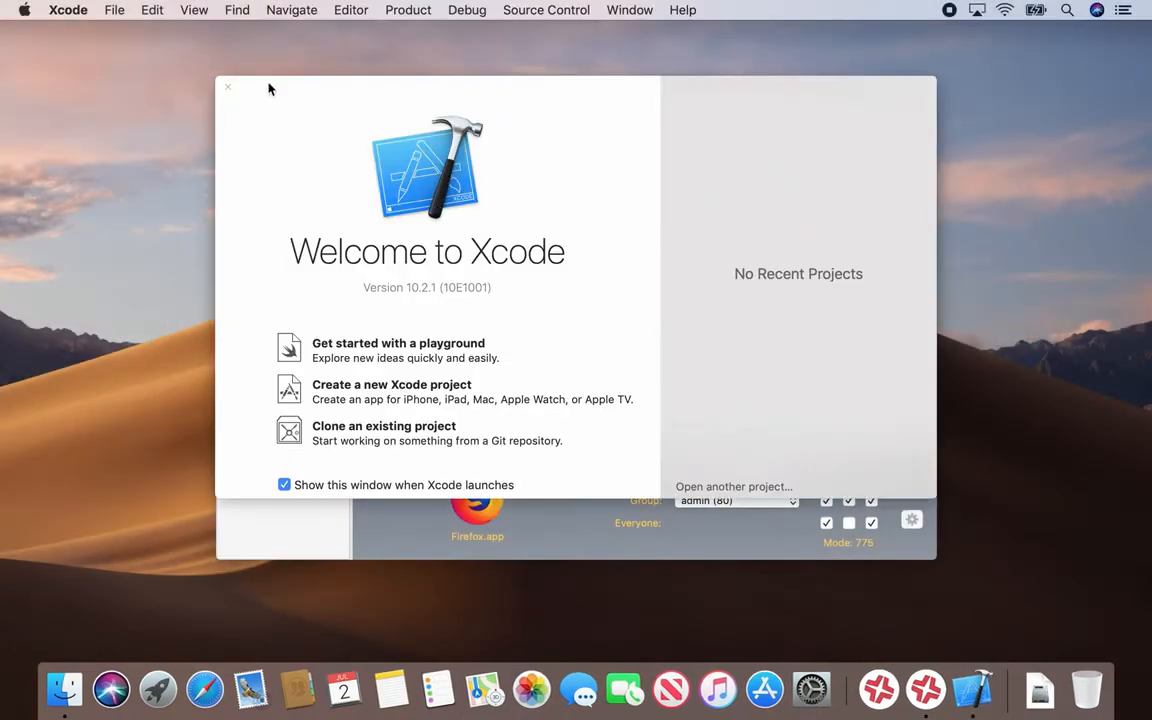
Open the Accounts preferences and start adding an Apple ID account with the account's e-mail address.
click(68, 10)
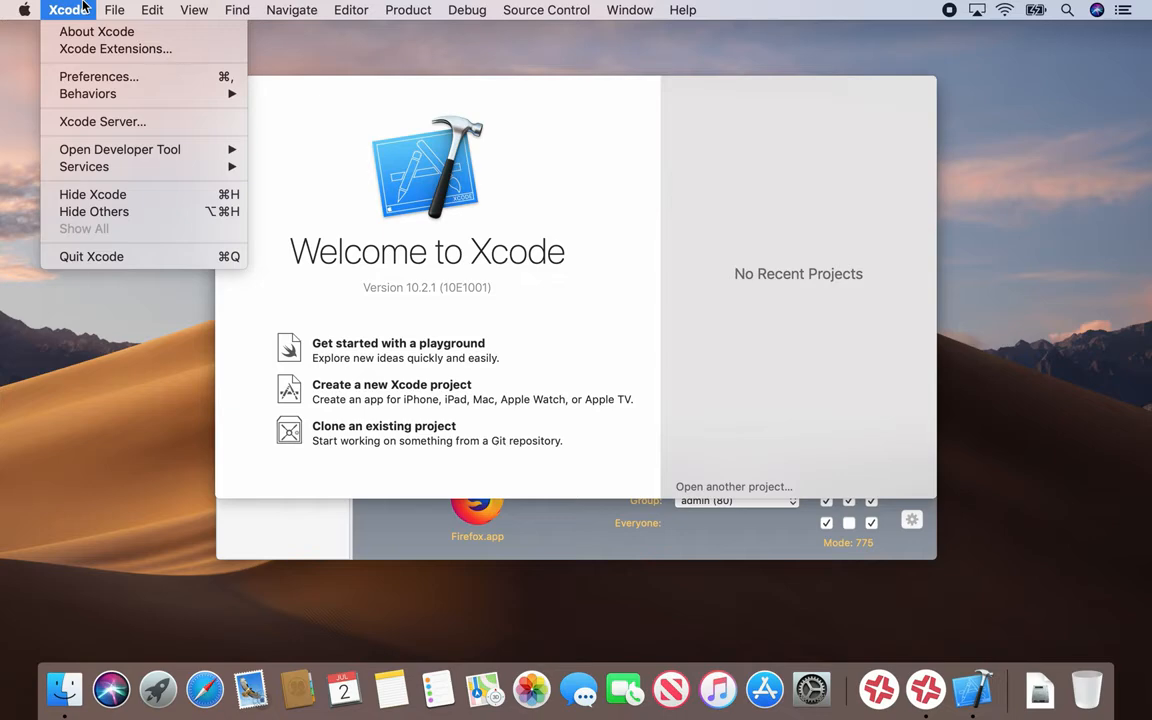
click(141, 82)
click(304, 118)
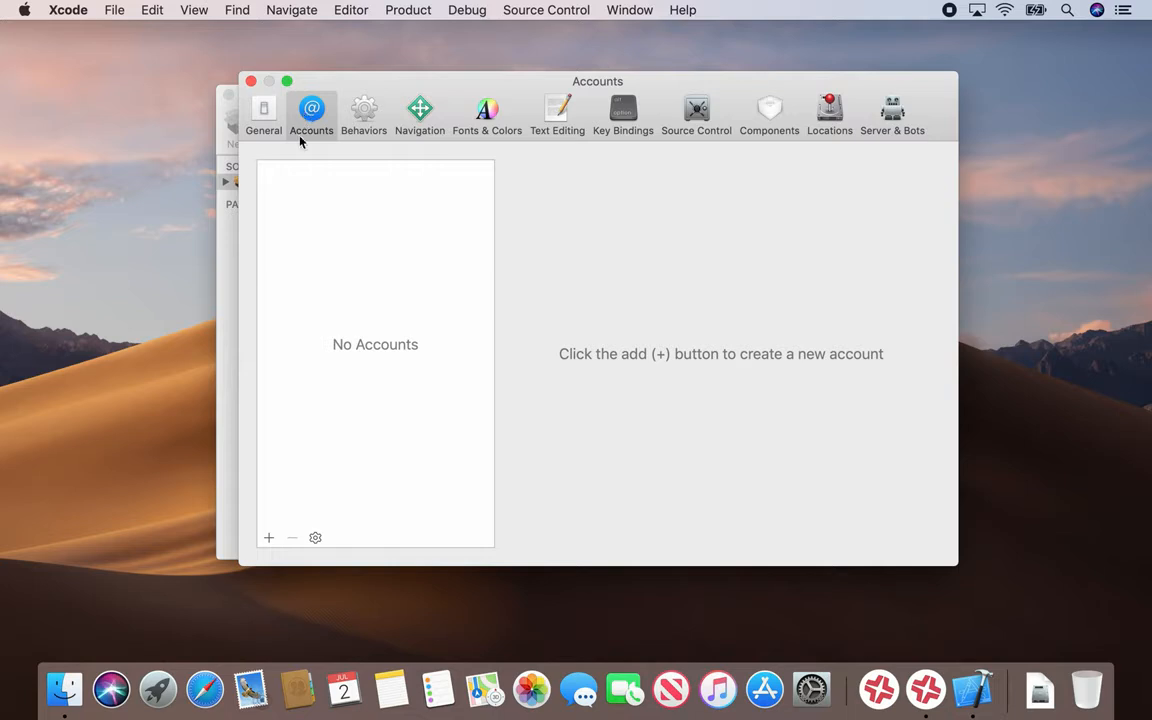
click(269, 539)
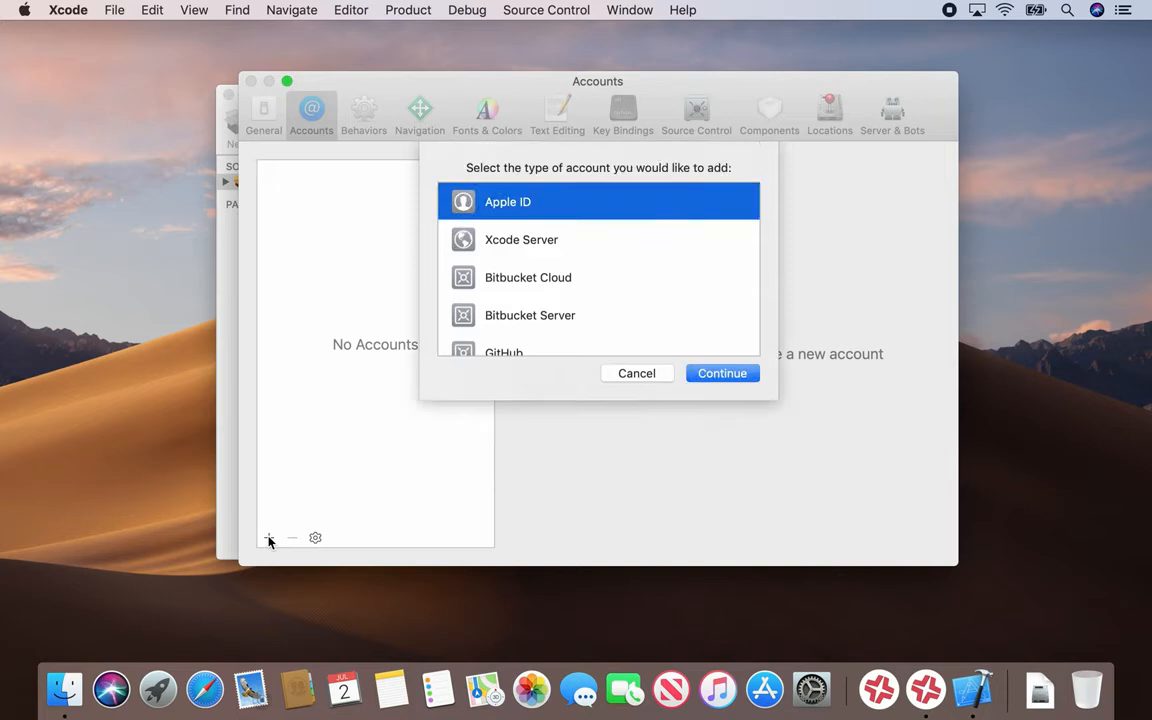
click(722, 373)
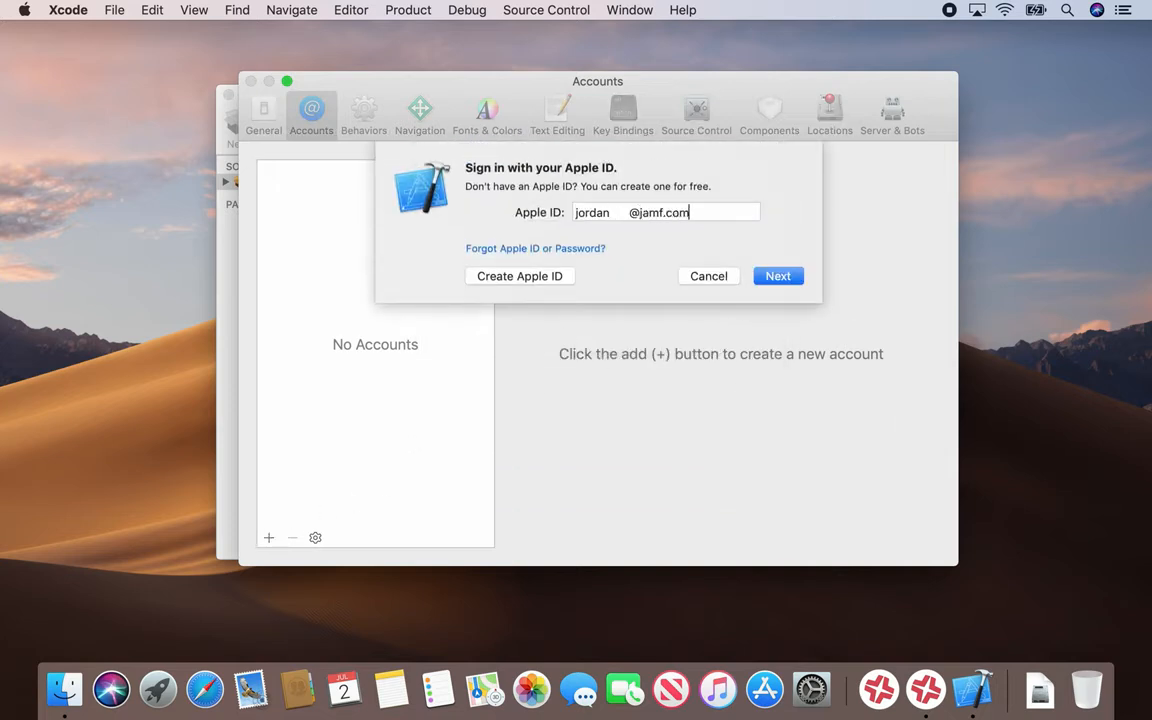
Enter the Apple ID password and the two-factor verification code to sign in.
key(Return)
key(Return)
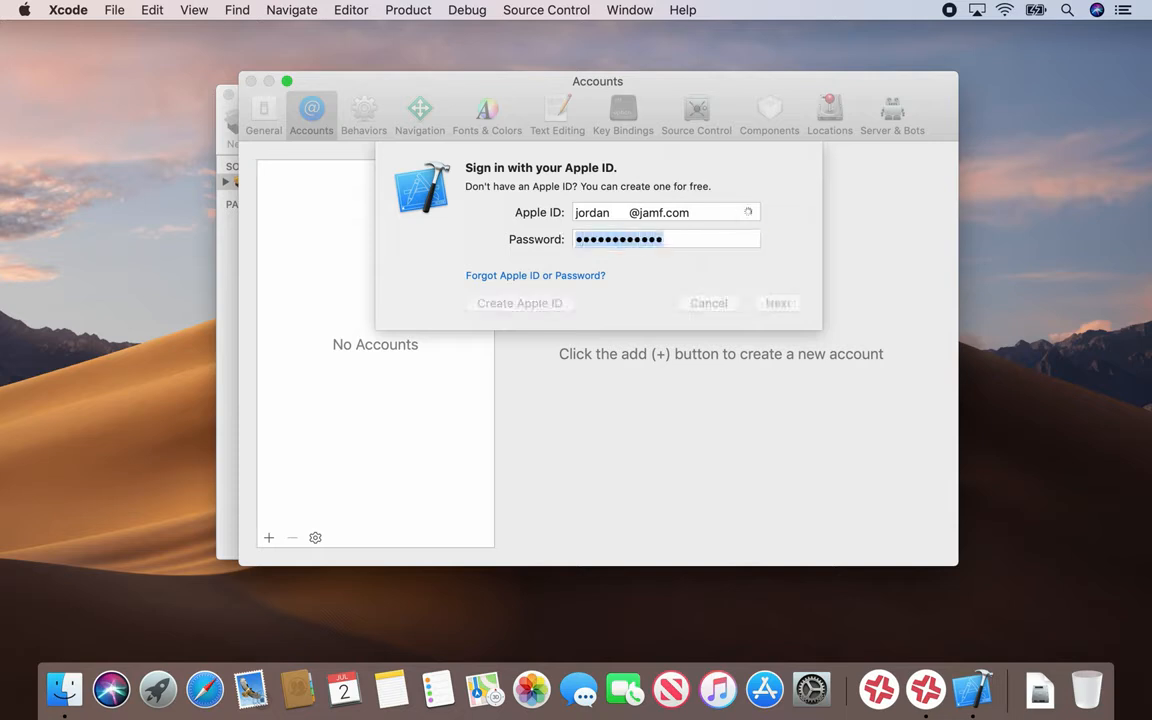
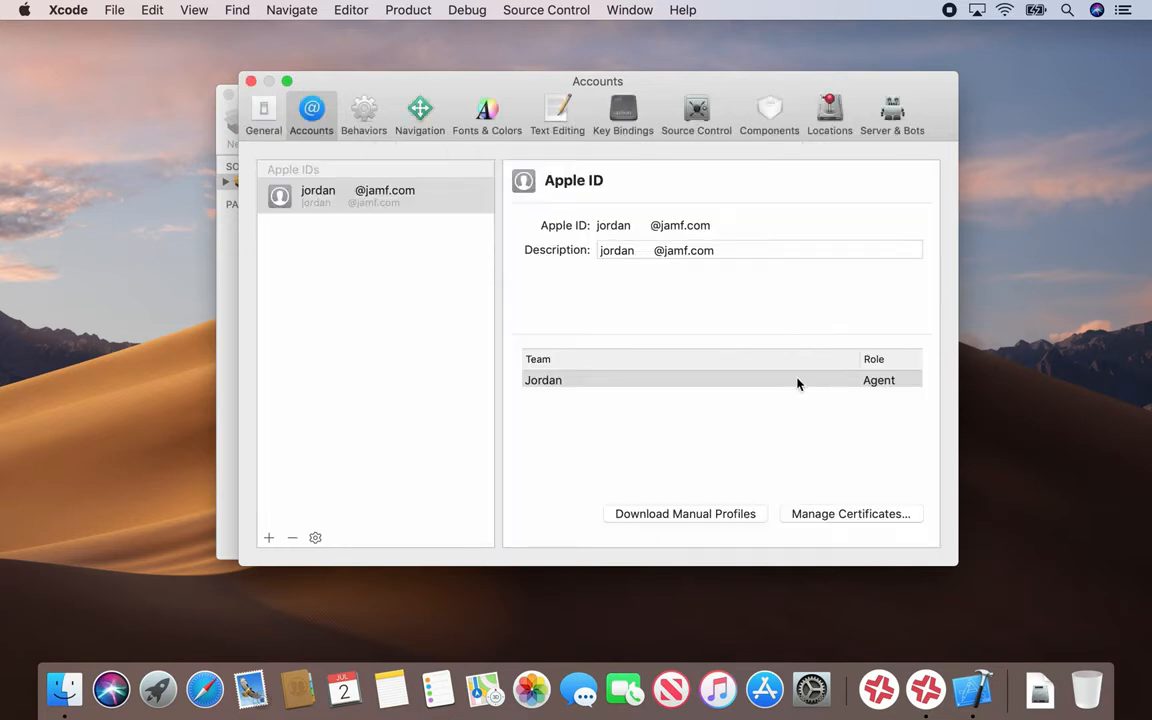
Open the team's signing certificates and review the certificate types available to add.
click(798, 384)
click(823, 514)
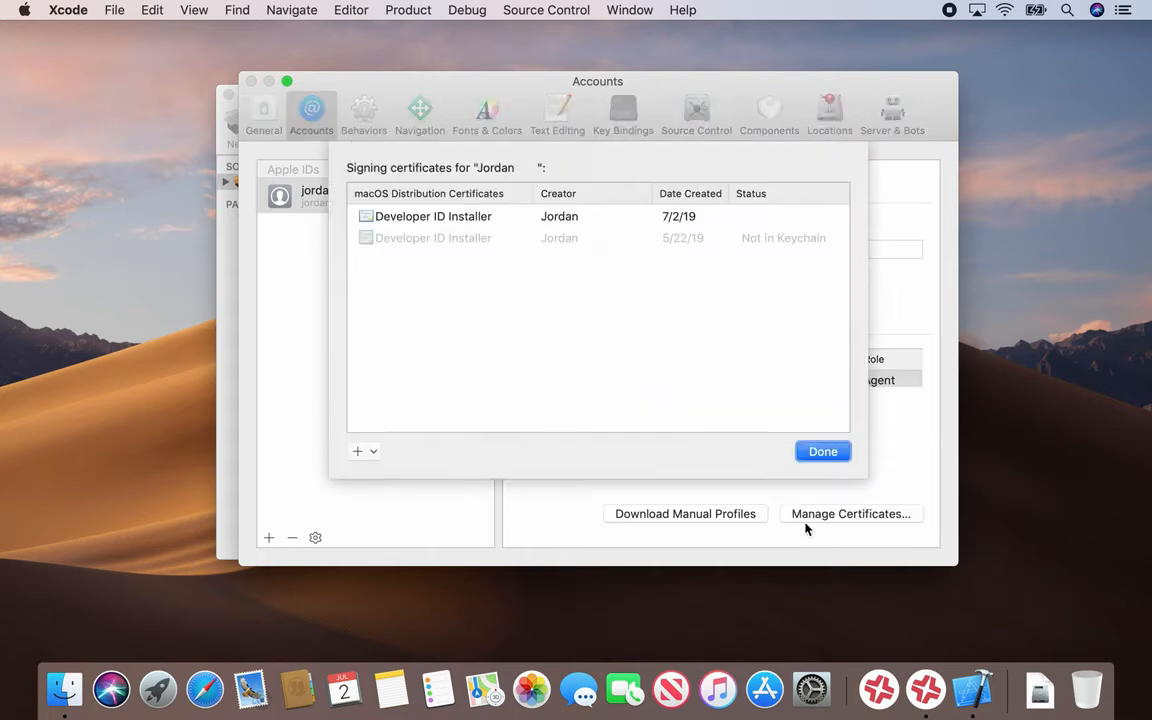
click(376, 453)
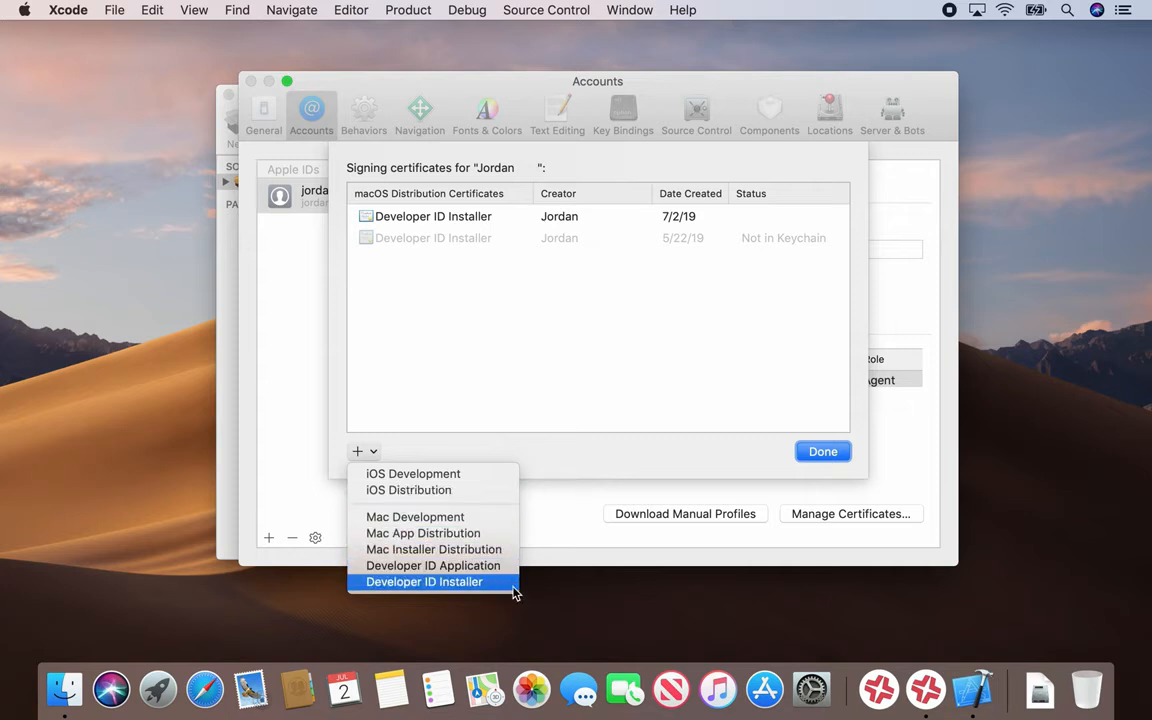
click(471, 222)
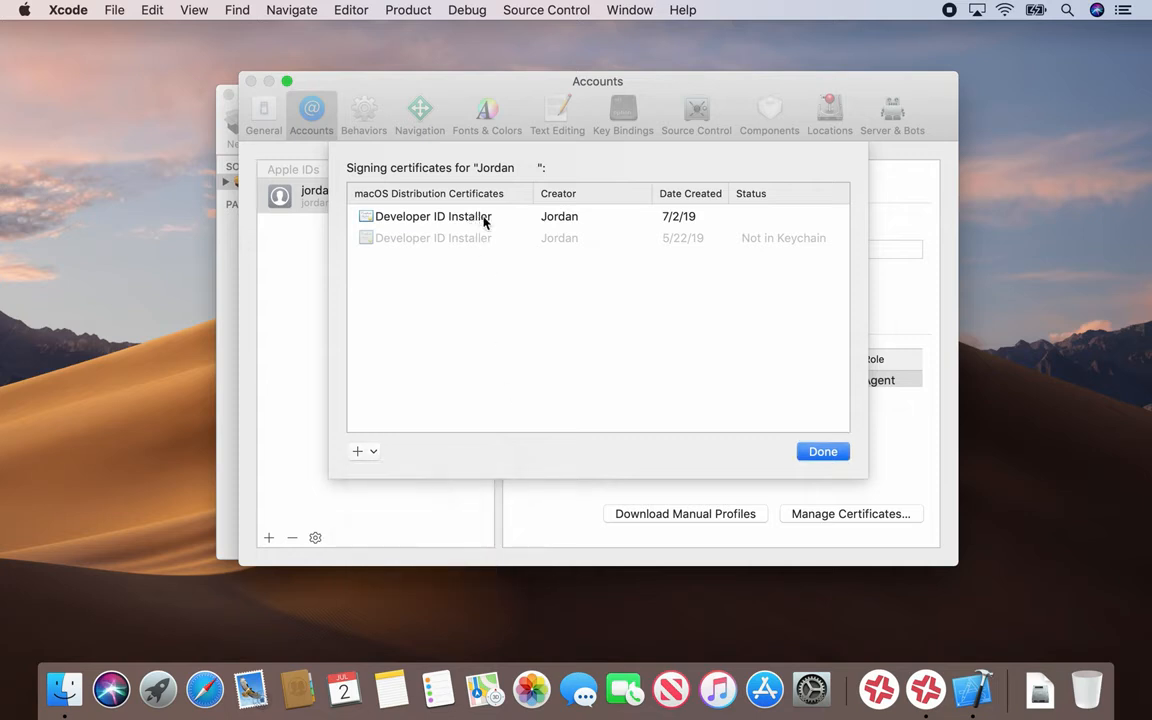
Export the Developer ID Installer certificate as AppleDeveloperCertificate to the Desktop, protected with a password.
right_click(485, 222)
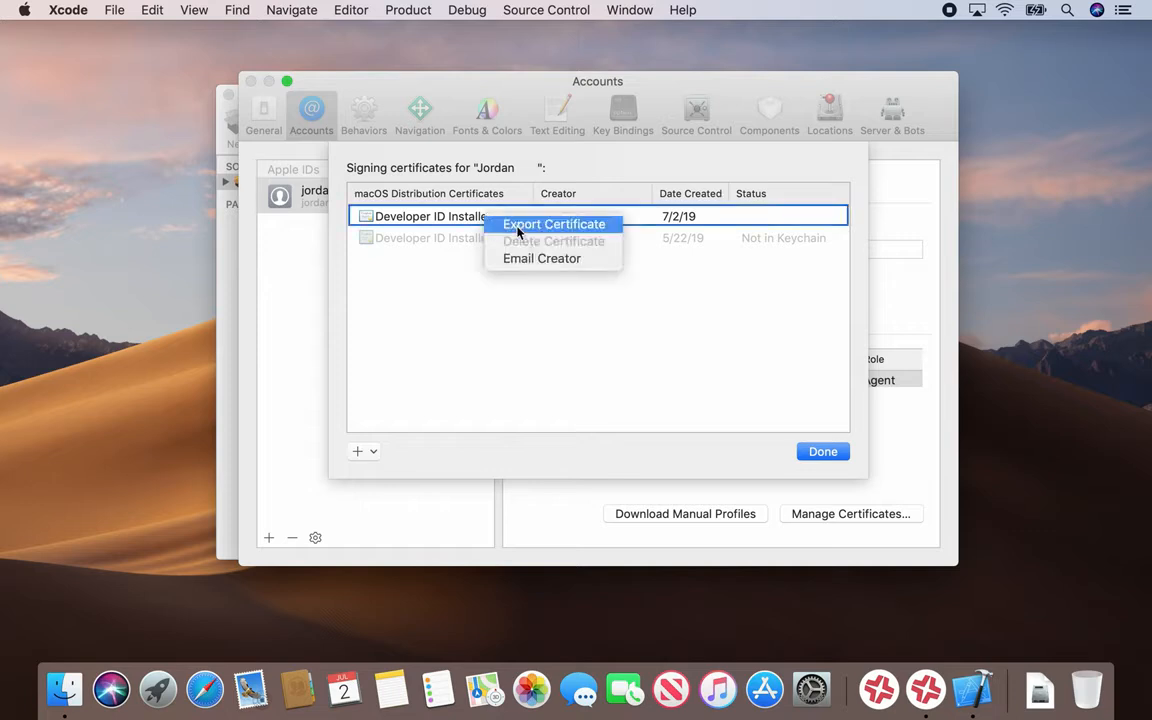
click(518, 224)
text(AppleDeveloperCertificate)
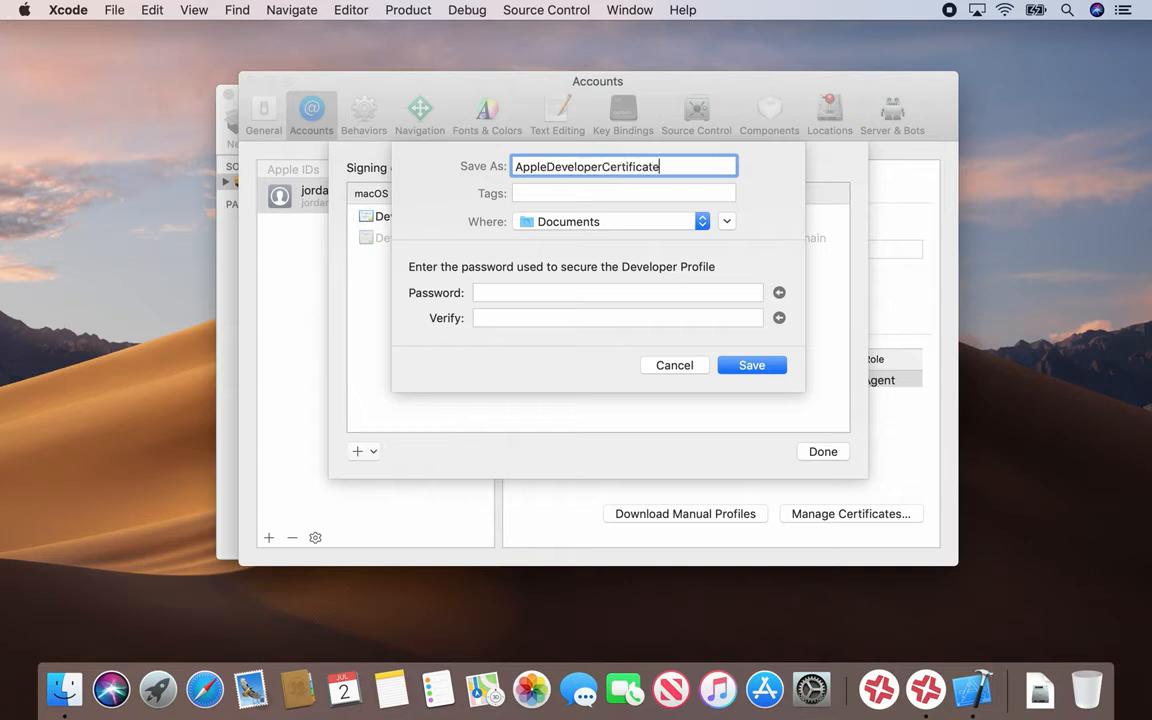
click(518, 224)
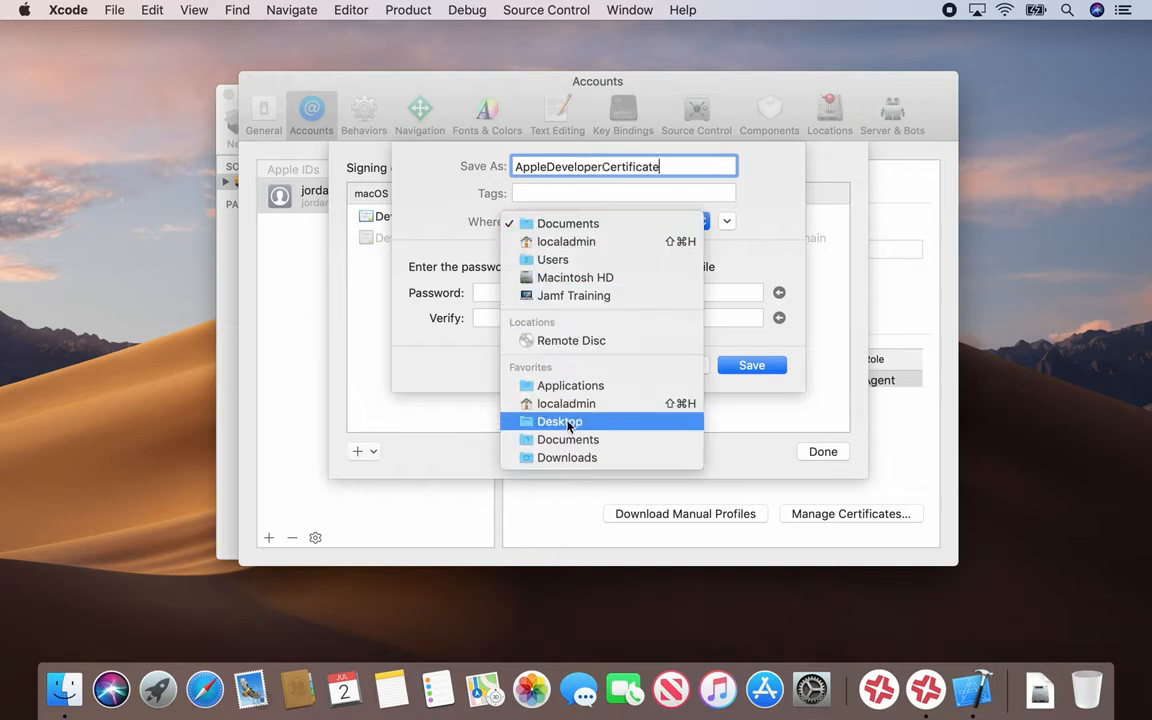
click(510, 421)
click(535, 291)
text(••••••••••••)
key(Tab)
text(••••••••••••)
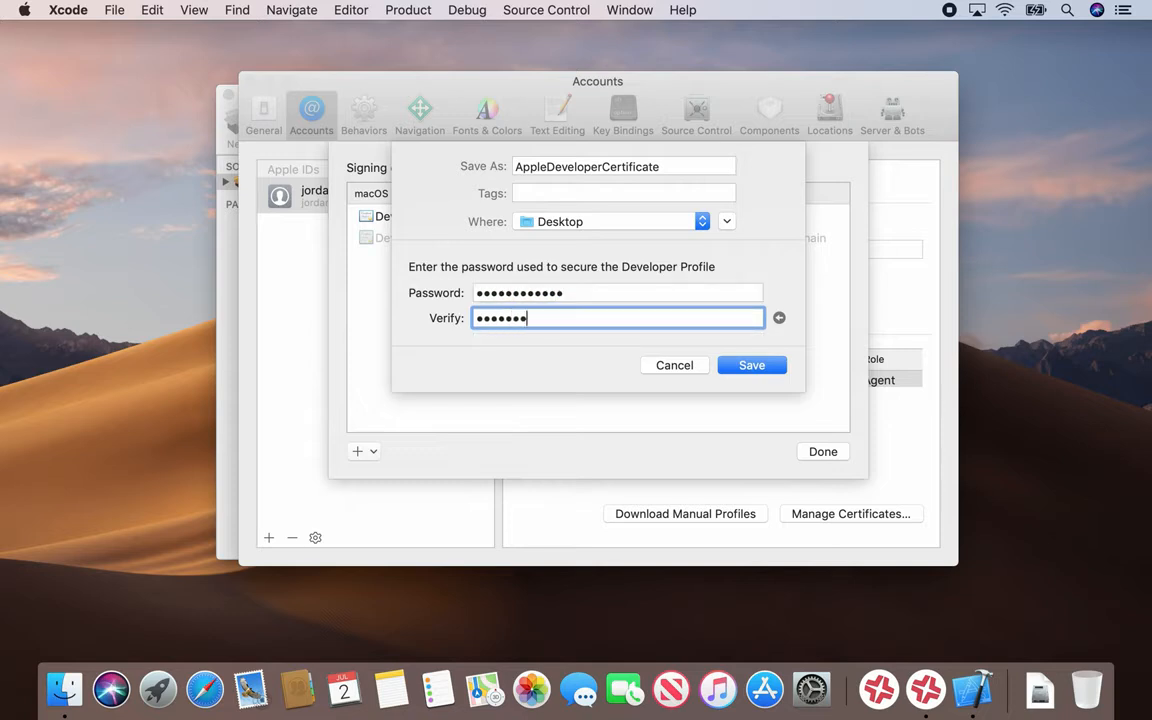
click(752, 365)
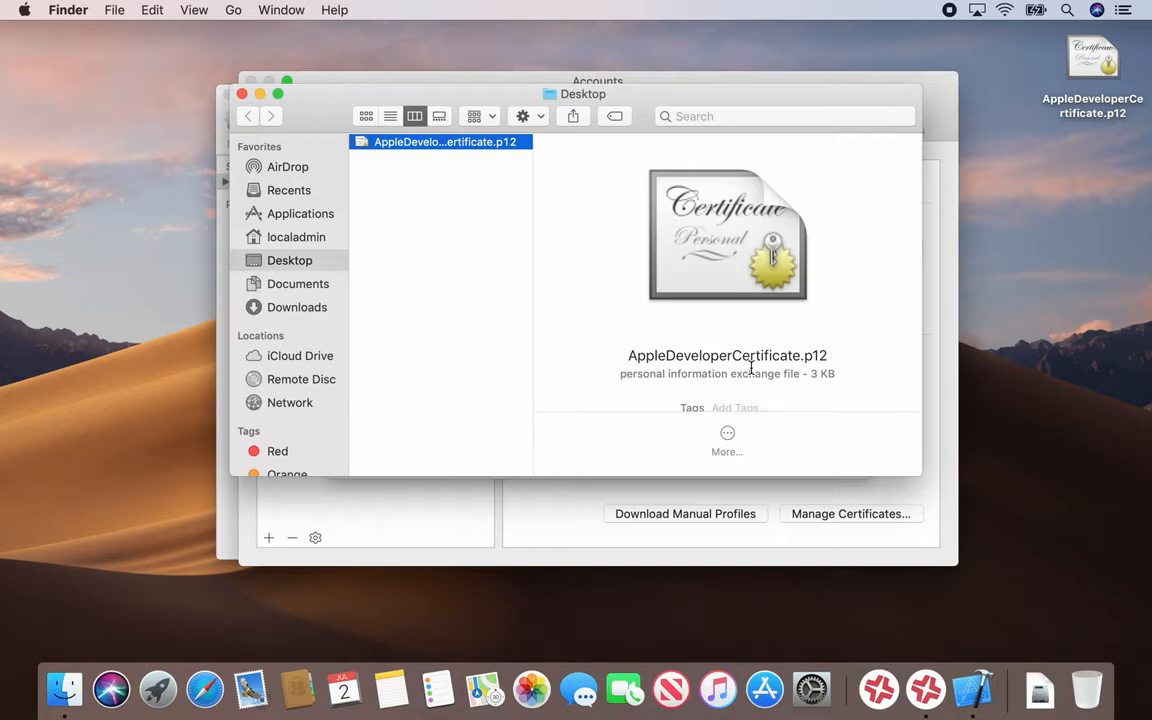
Import AppleDeveloperCertificate.p12 into the System keychain, entering the administrator password and the certificate file's password.
double_click(445, 142)
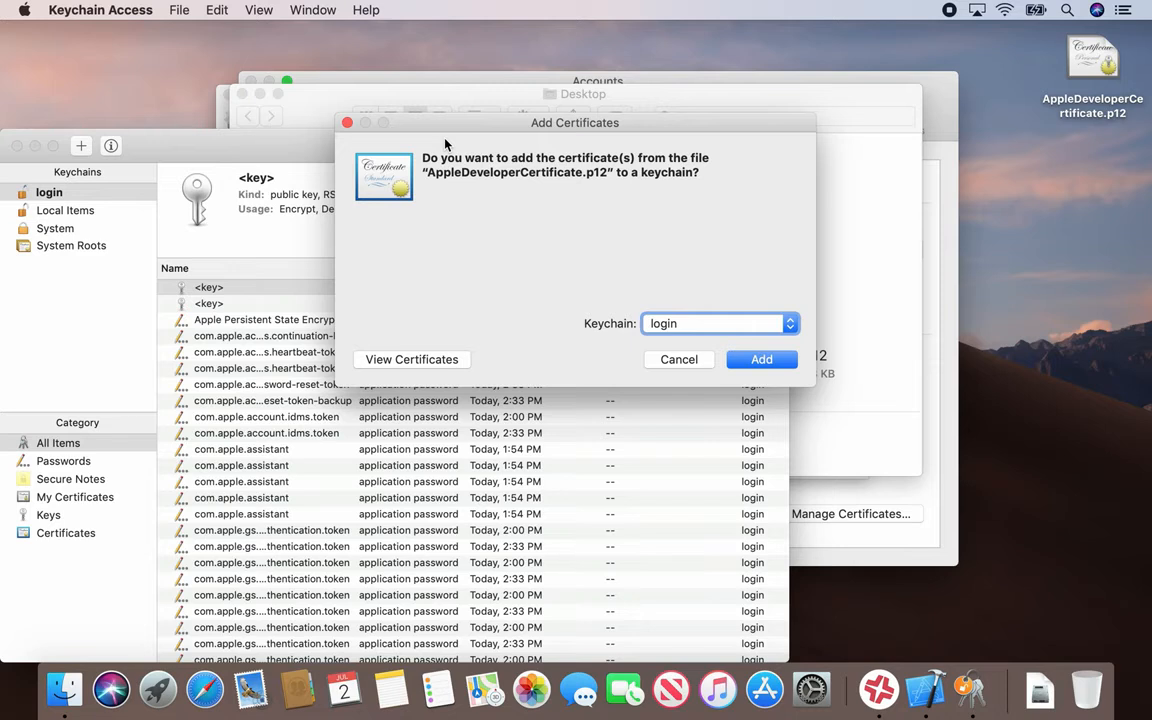
click(720, 325)
click(722, 358)
click(750, 360)
text(••••••••)
key(Return)
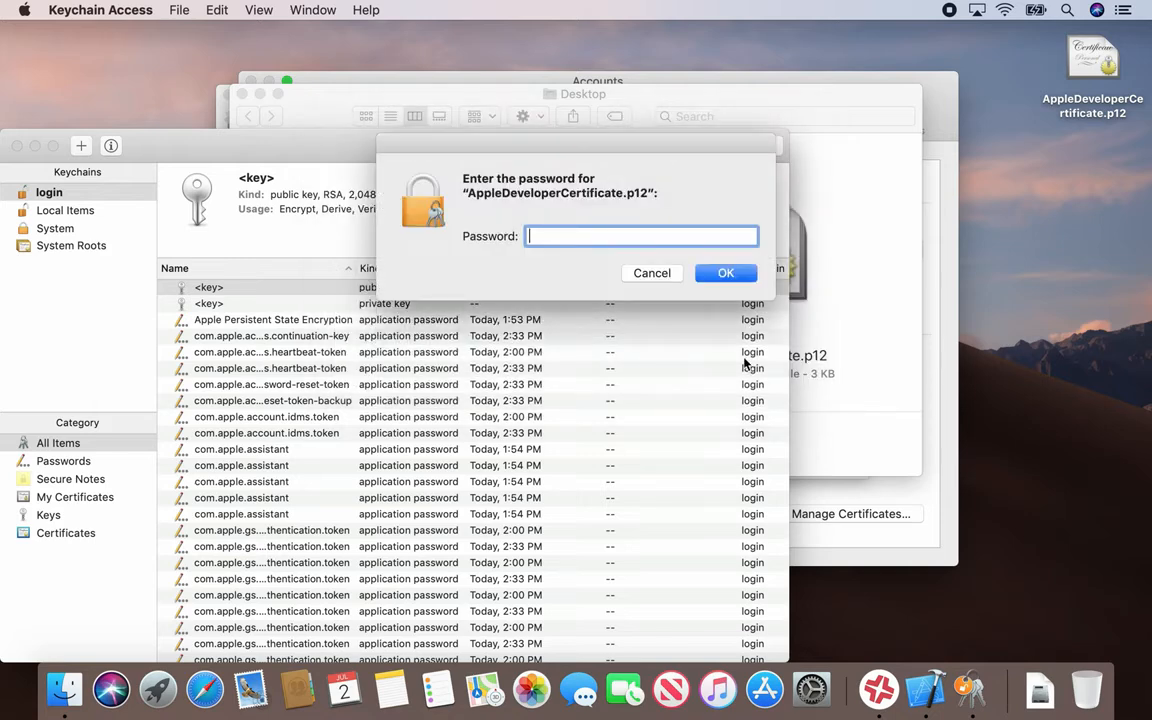
text(••••••••••••)
key(Return)
Check the Developer ID Installer certificate in the System keychain and quit Keychain Access.
click(55, 228)
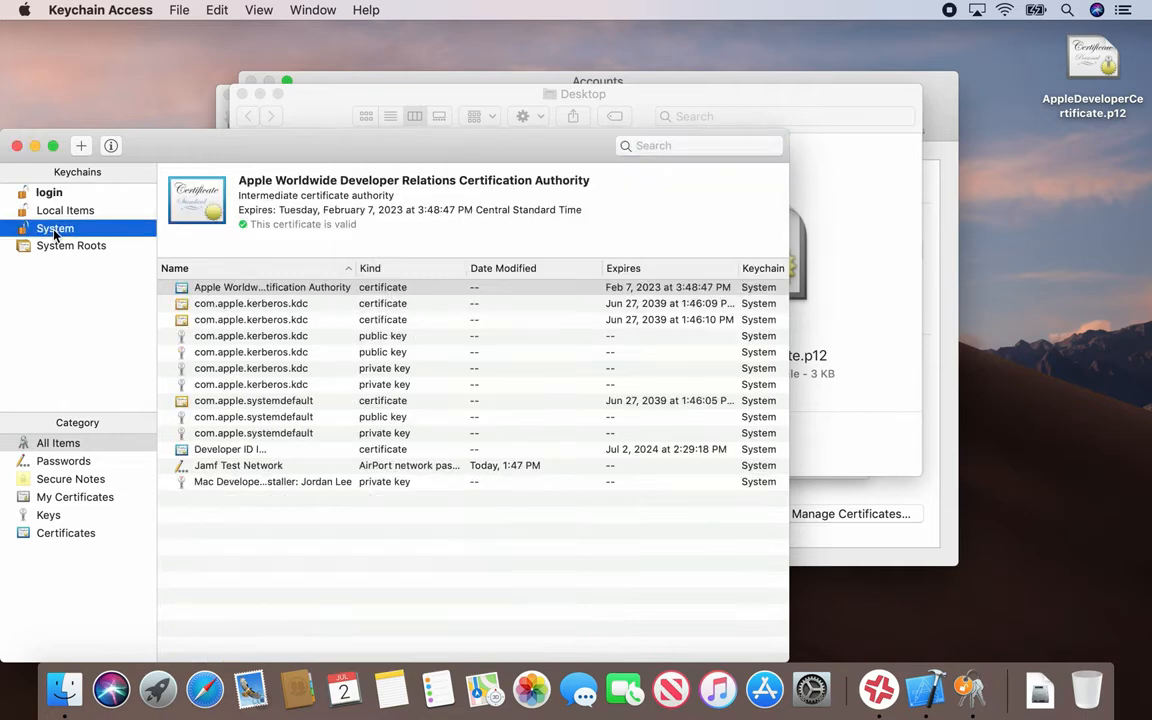
click(339, 452)
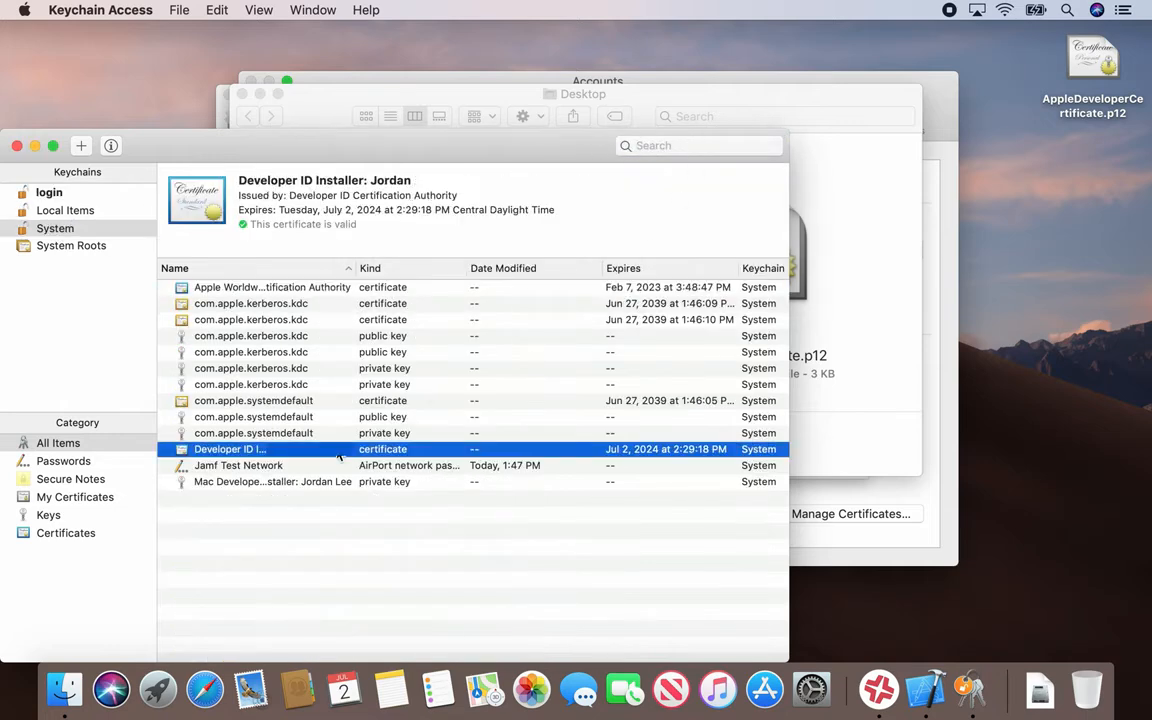
key(super+q)
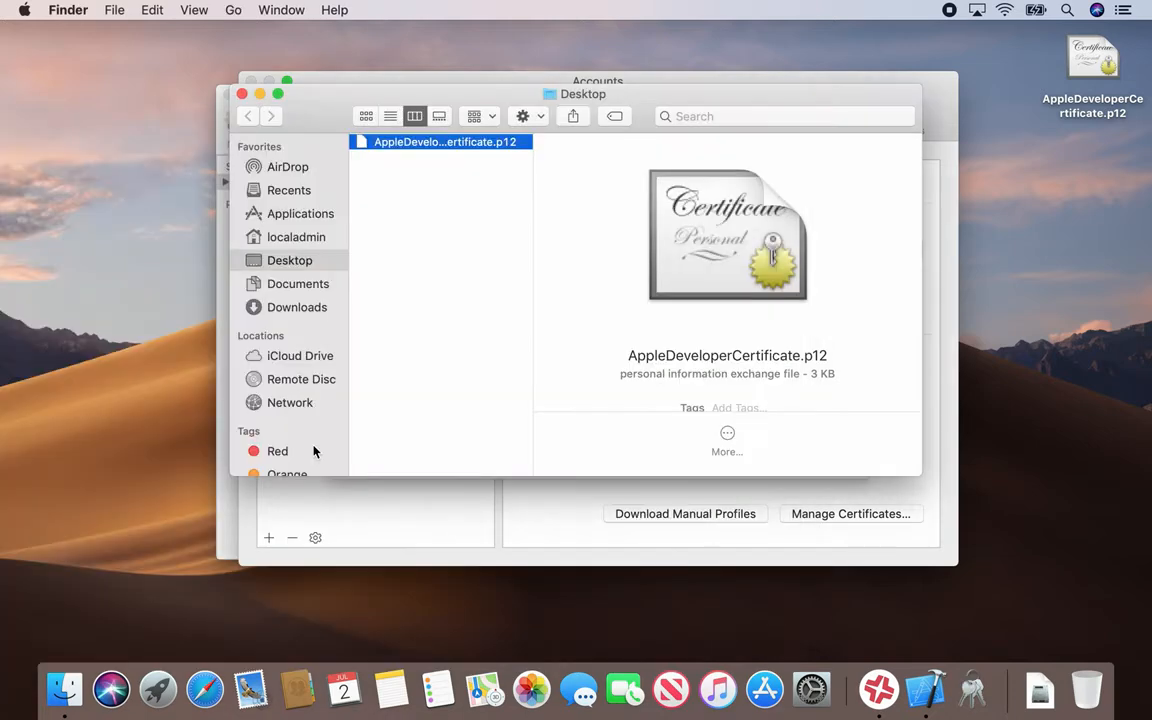
Close the Desktop Finder window and quit Xcode to return to Composer.
key(super+w)
click(815, 457)
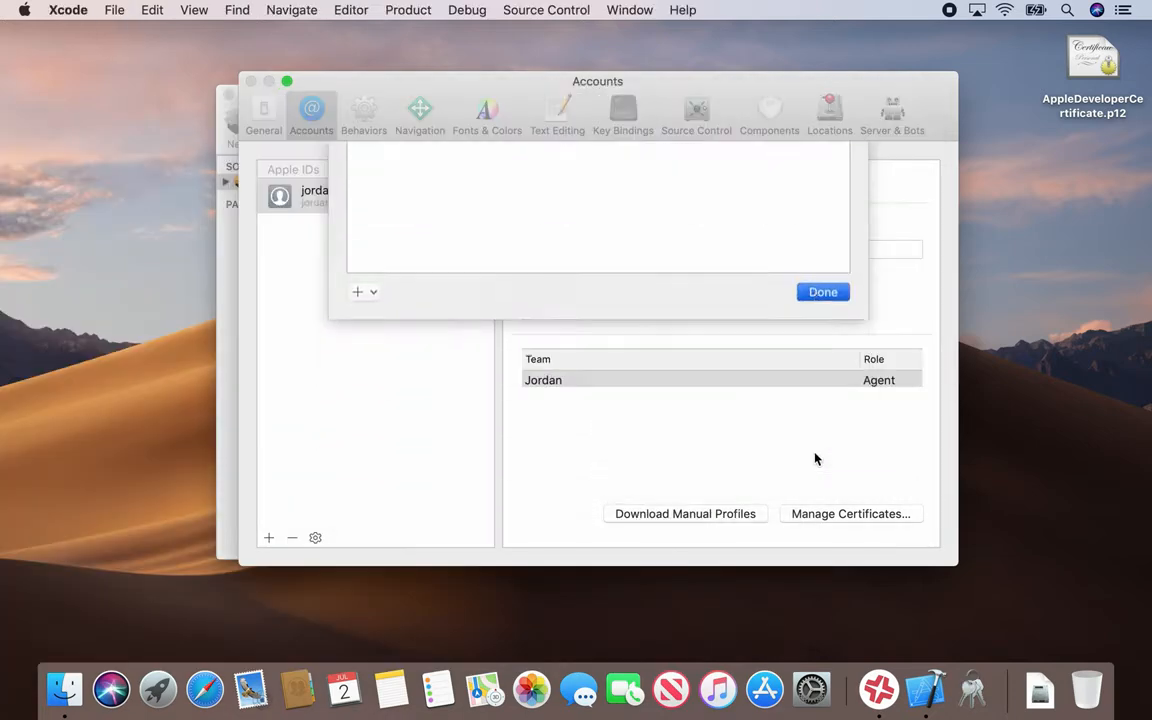
key(super+q)
click(777, 429)
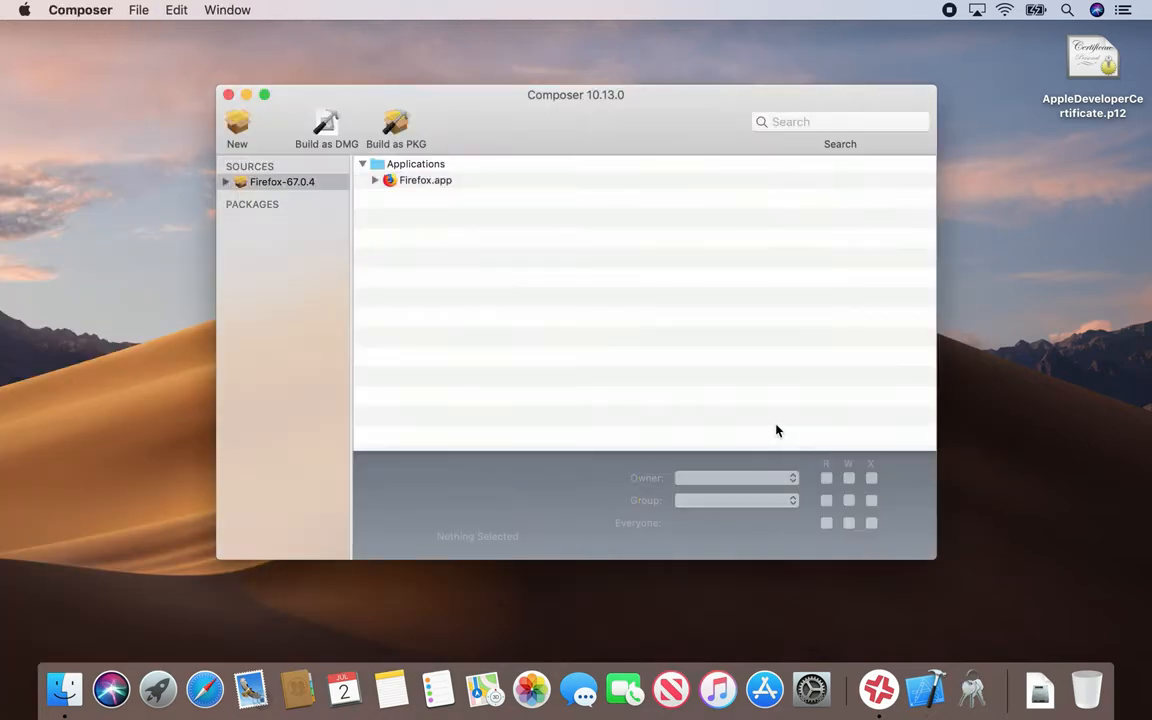
In Composer preferences, enable signing flat PKGs with the Developer ID Installer certificate and save.
click(80, 9)
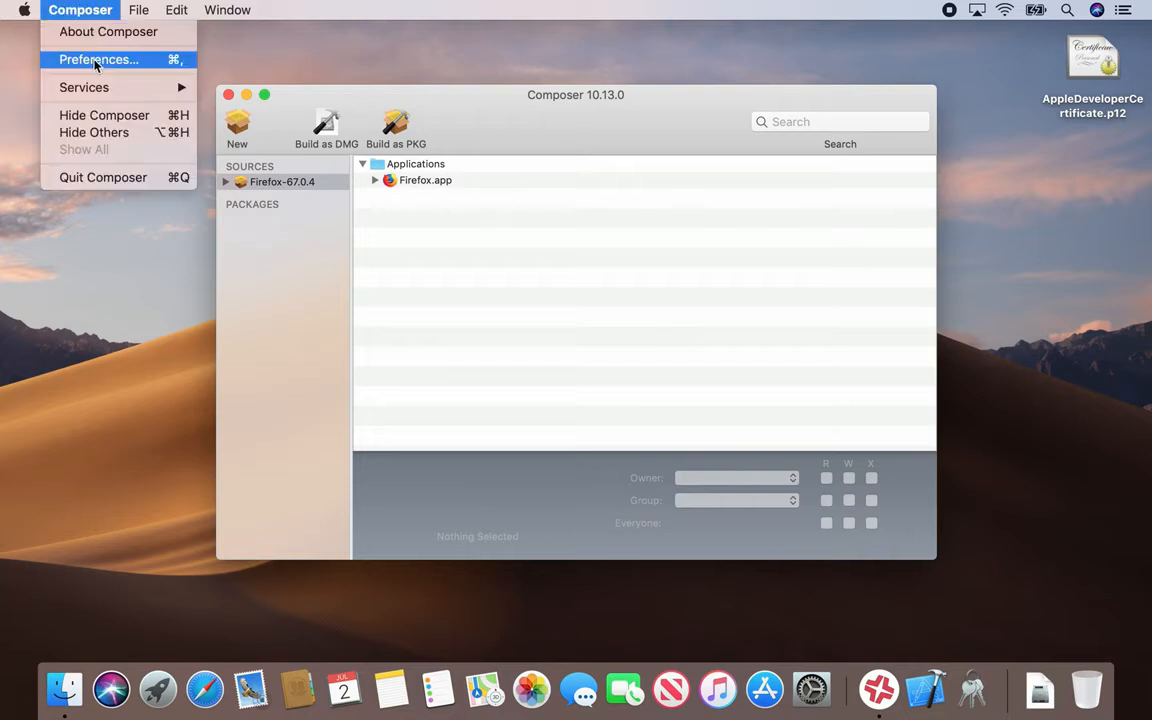
click(153, 62)
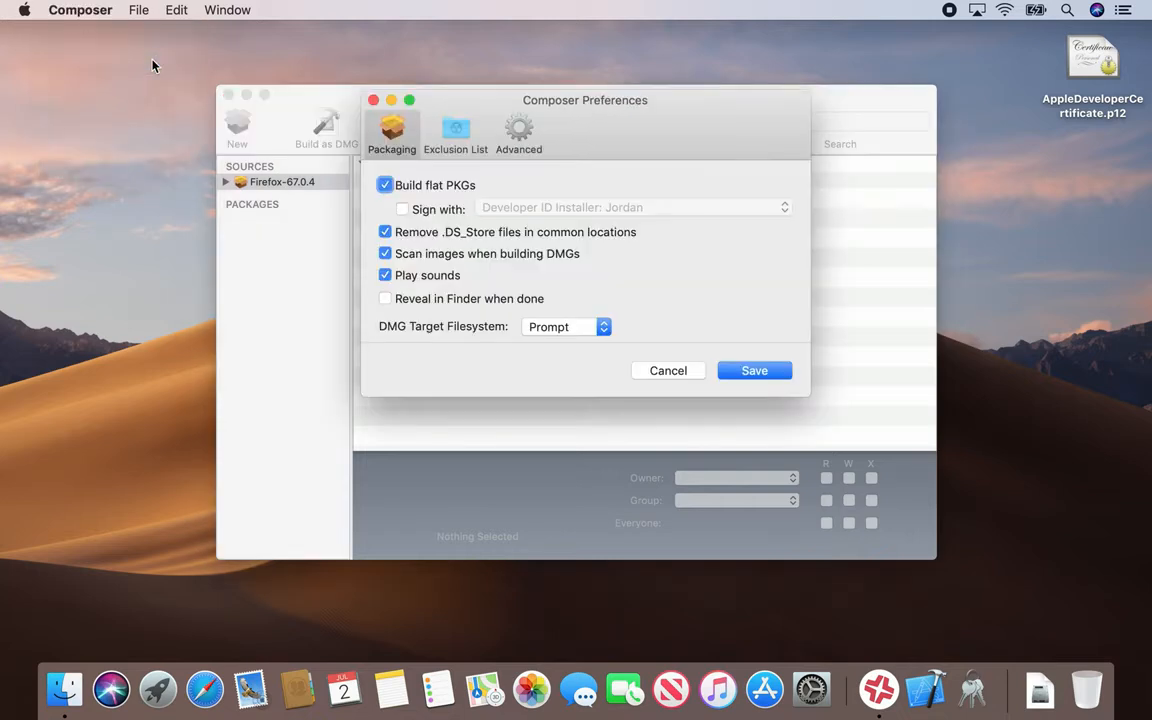
click(422, 212)
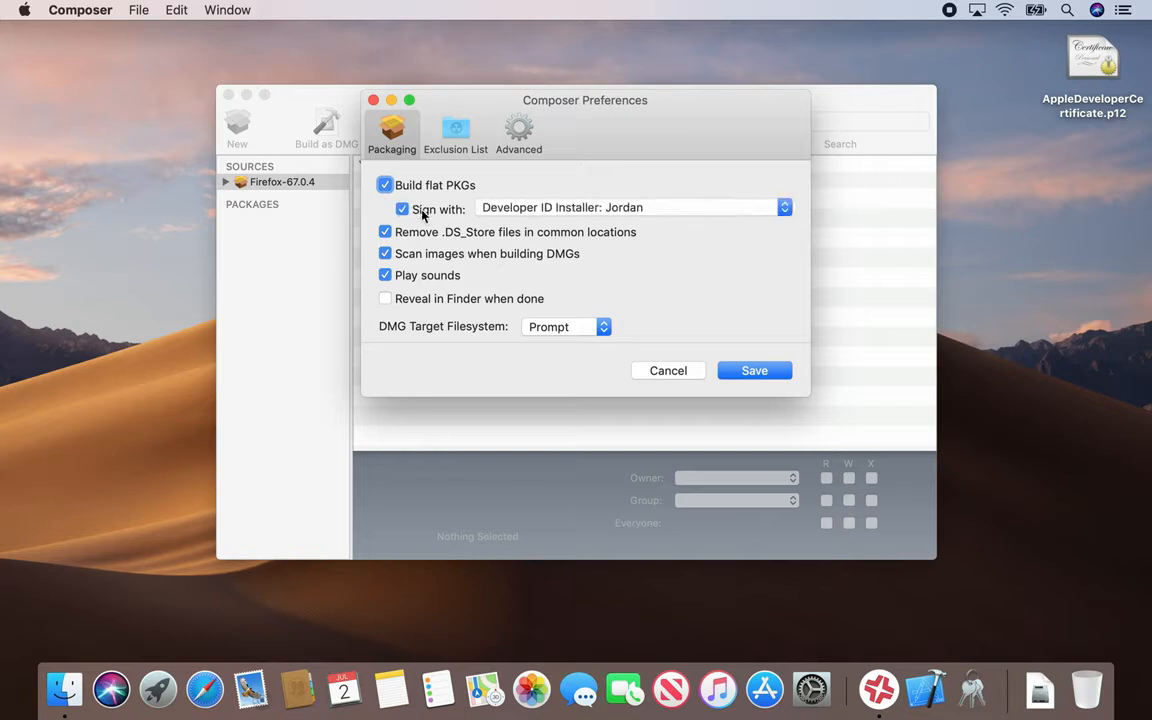
click(785, 208)
click(786, 208)
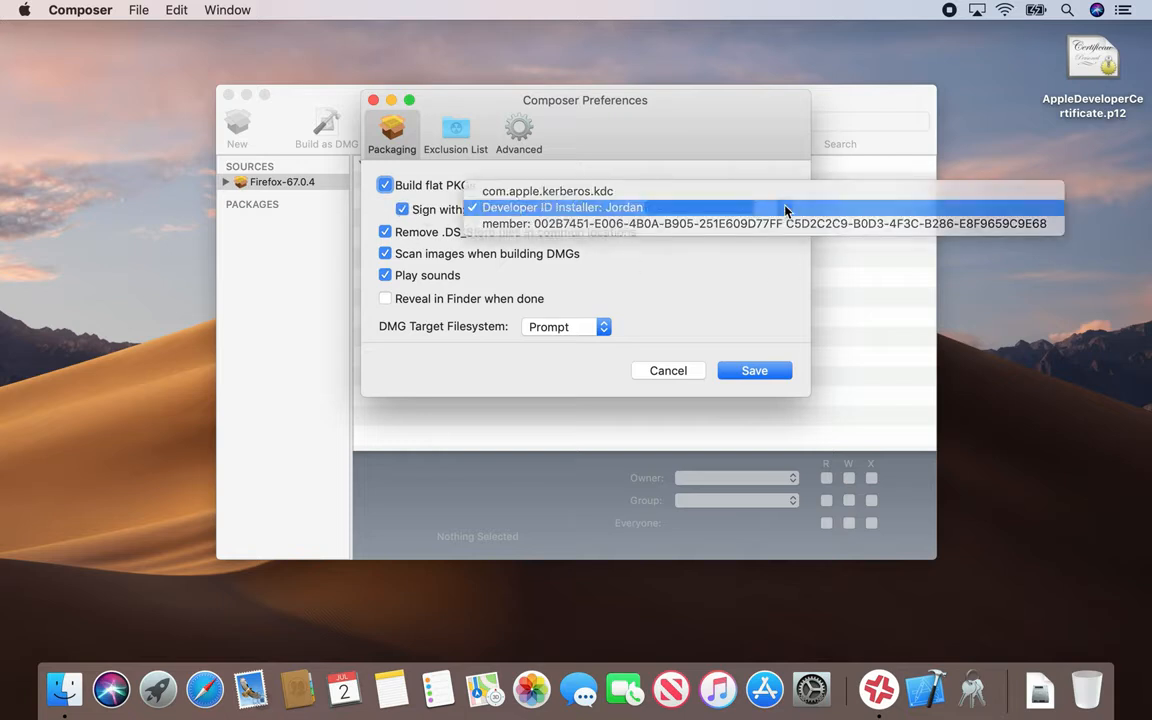
click(755, 371)
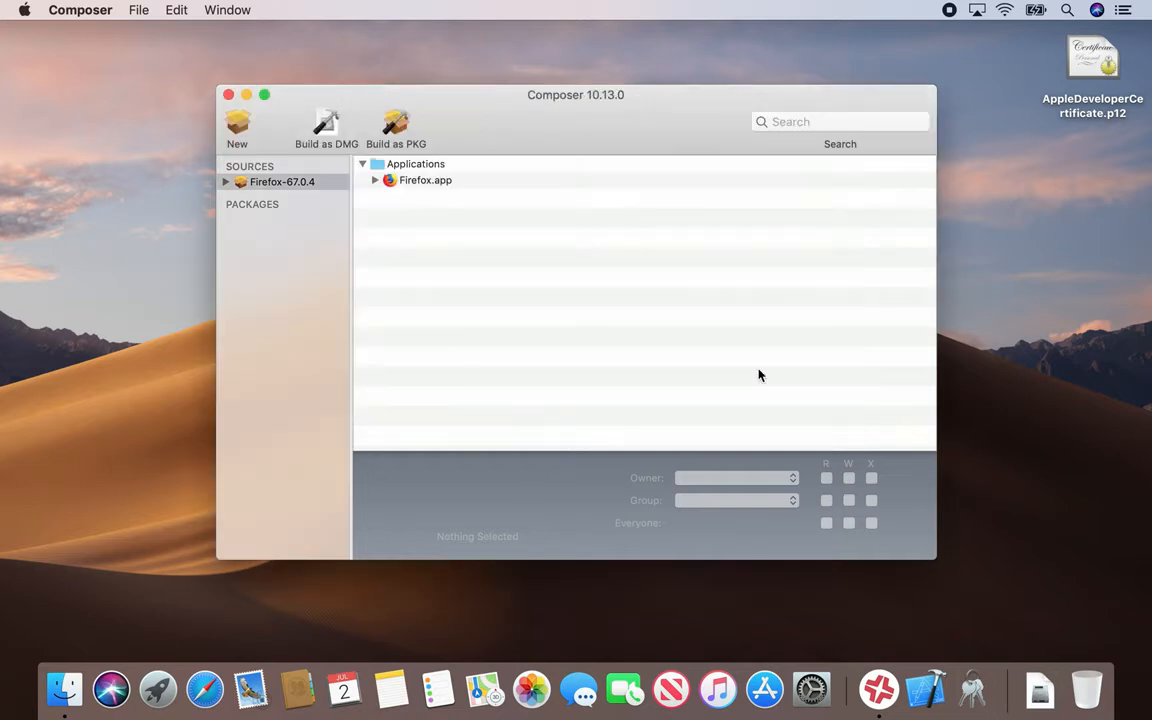
Build Firefox-67.0.4 as a PKG on the Desktop, entering the login keychain password to allow signing.
click(405, 130)
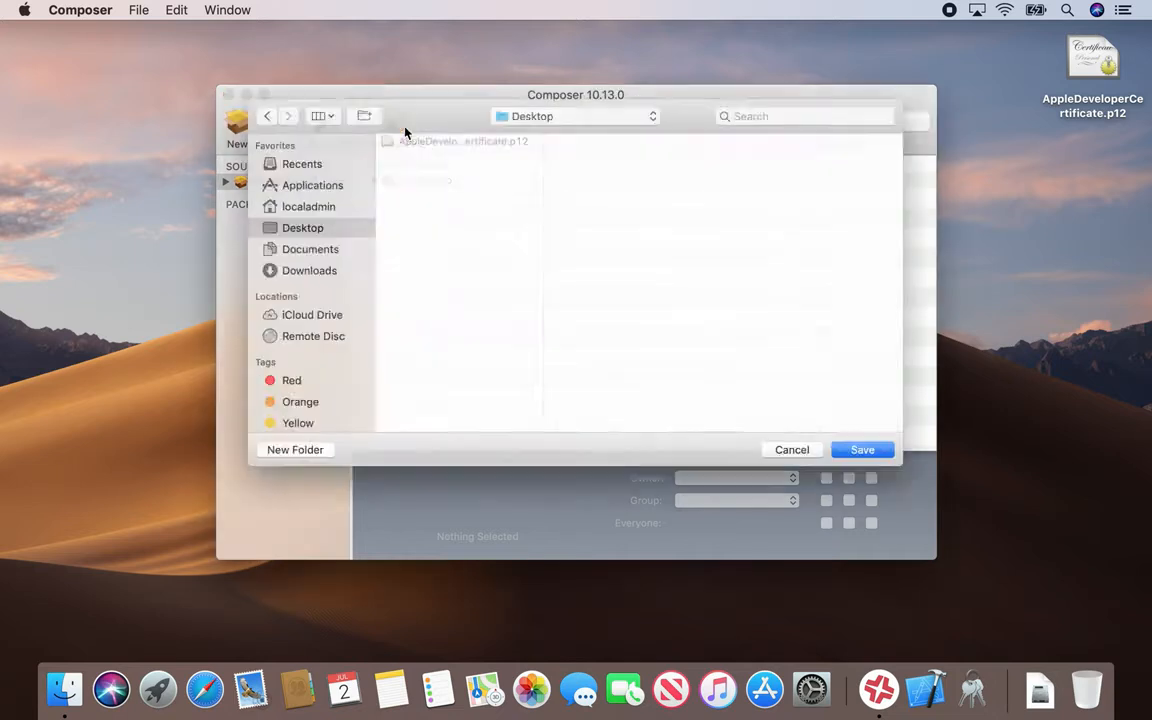
click(886, 465)
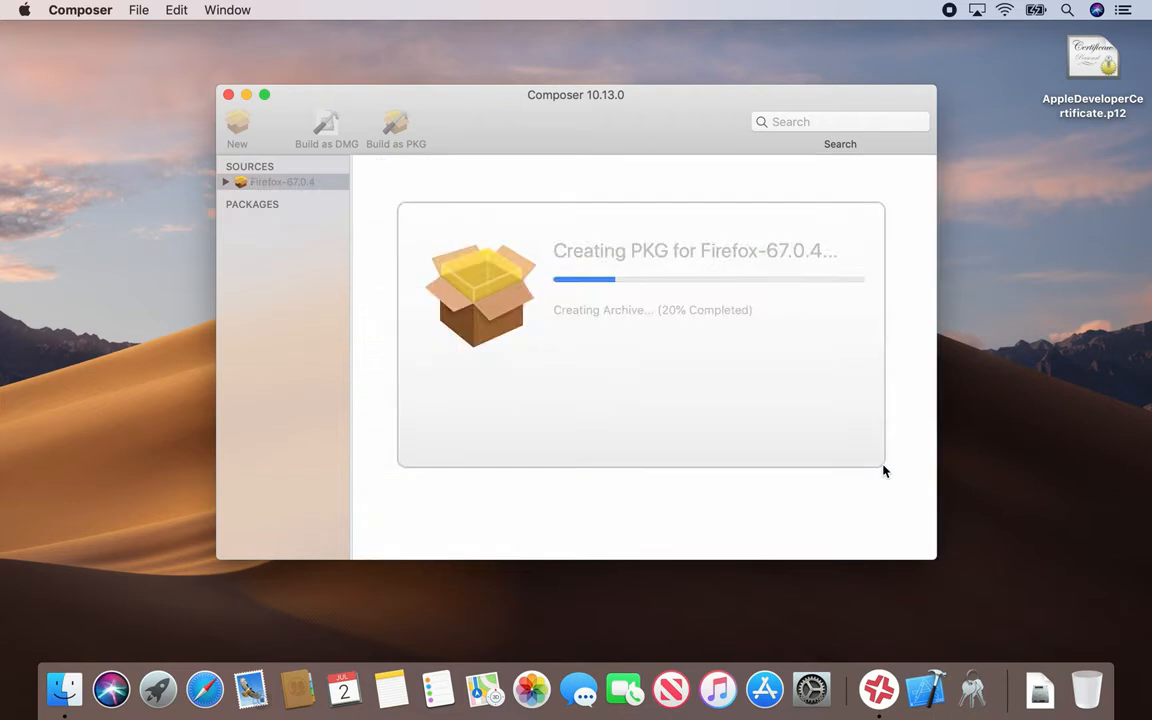
text(********)
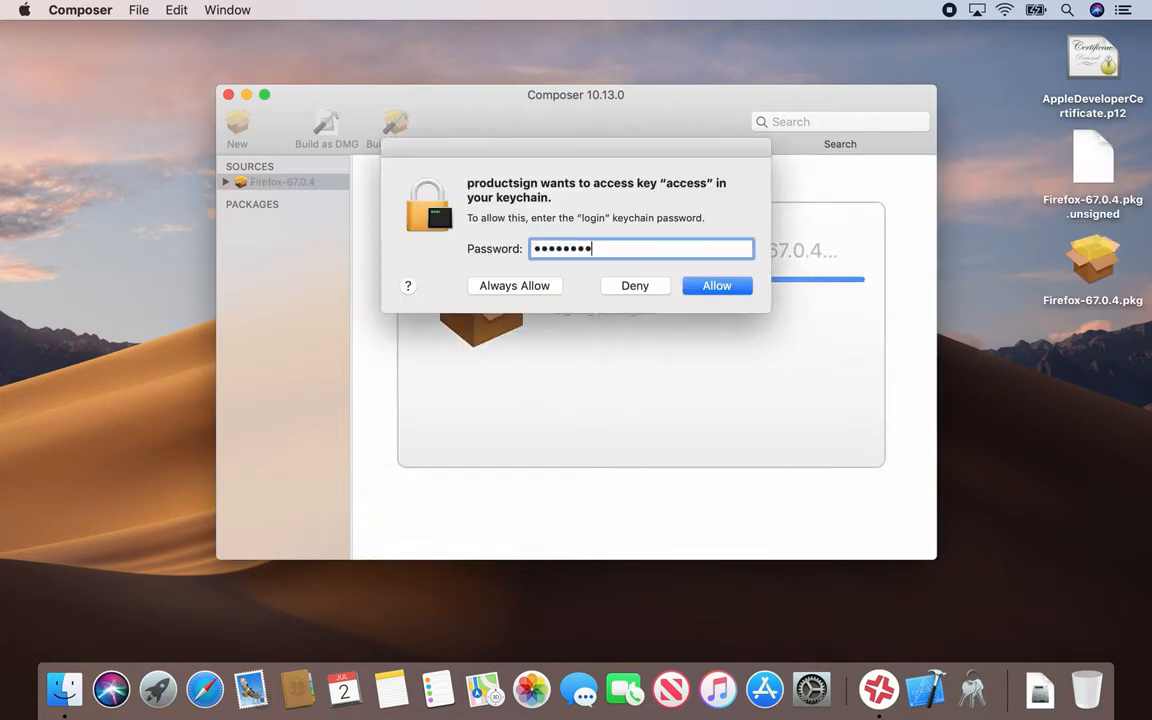
key(Return)
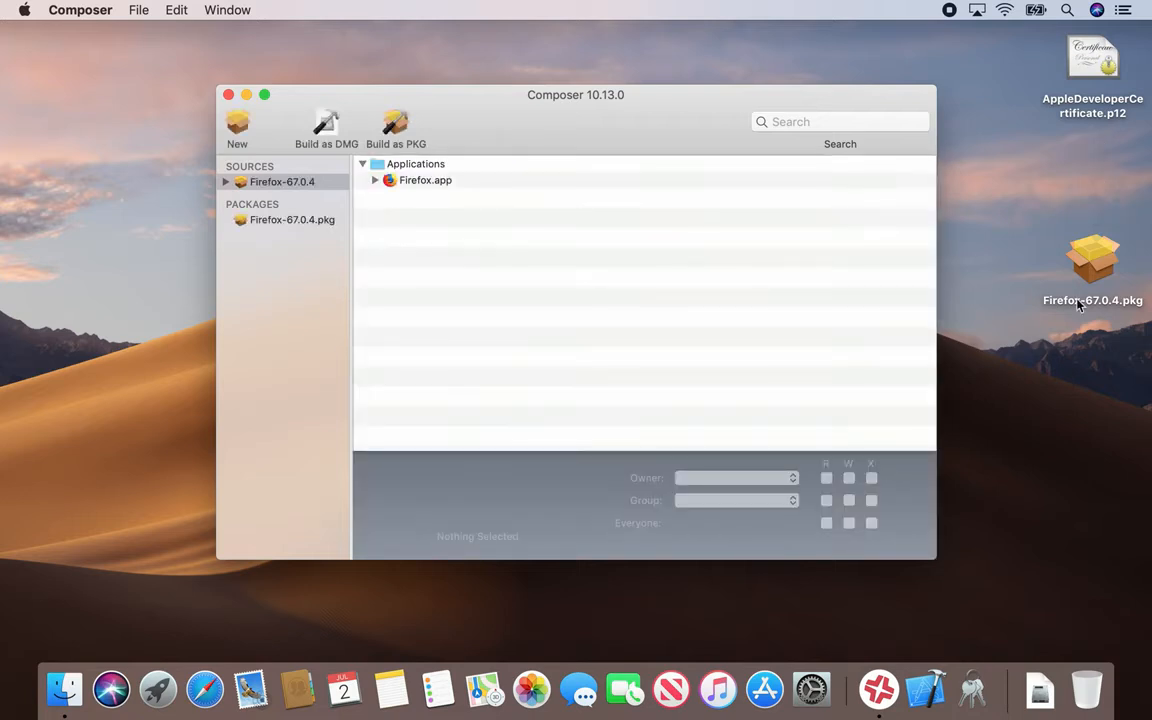
Open Firefox-67.0.4.pkg in Installer and view the package's signing certificate.
click(1090, 263)
double_click(1090, 263)
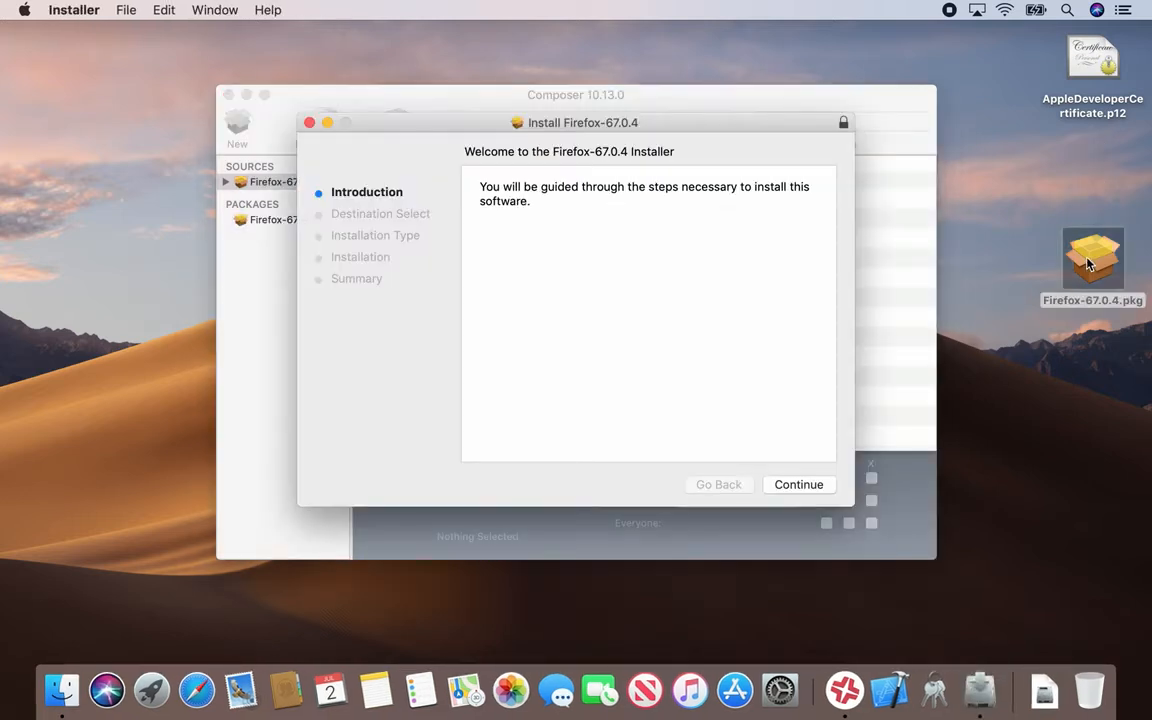
click(843, 122)
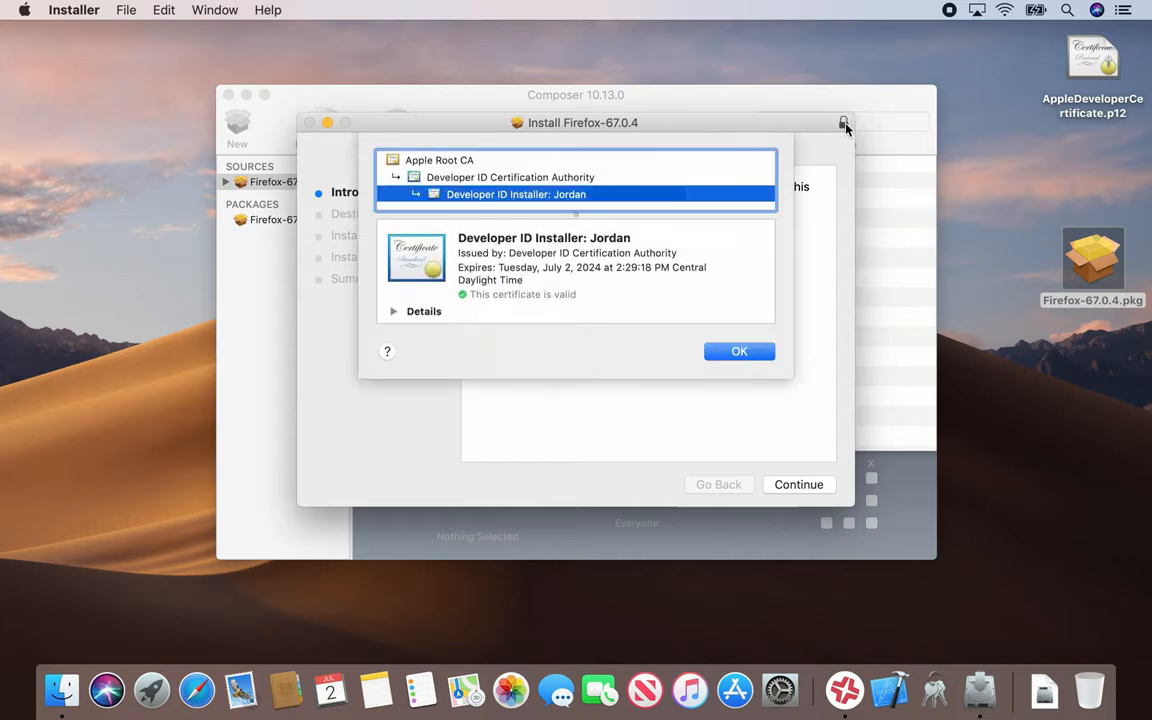